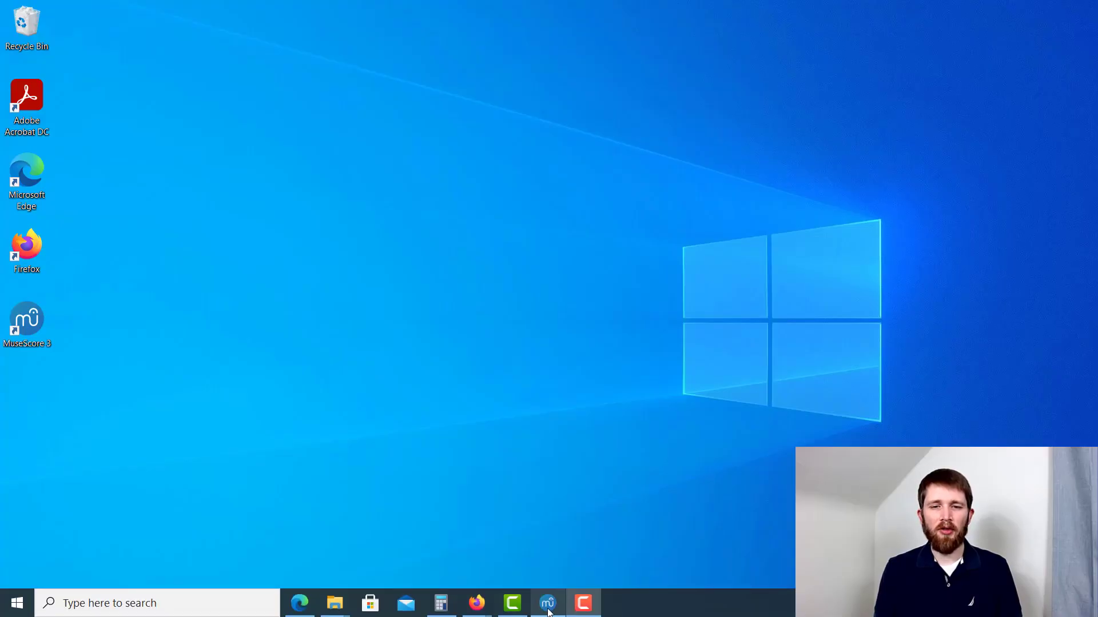
Switch to Microsoft Edge and open the Plugins download page on the musescore.org site.
click(548, 609)
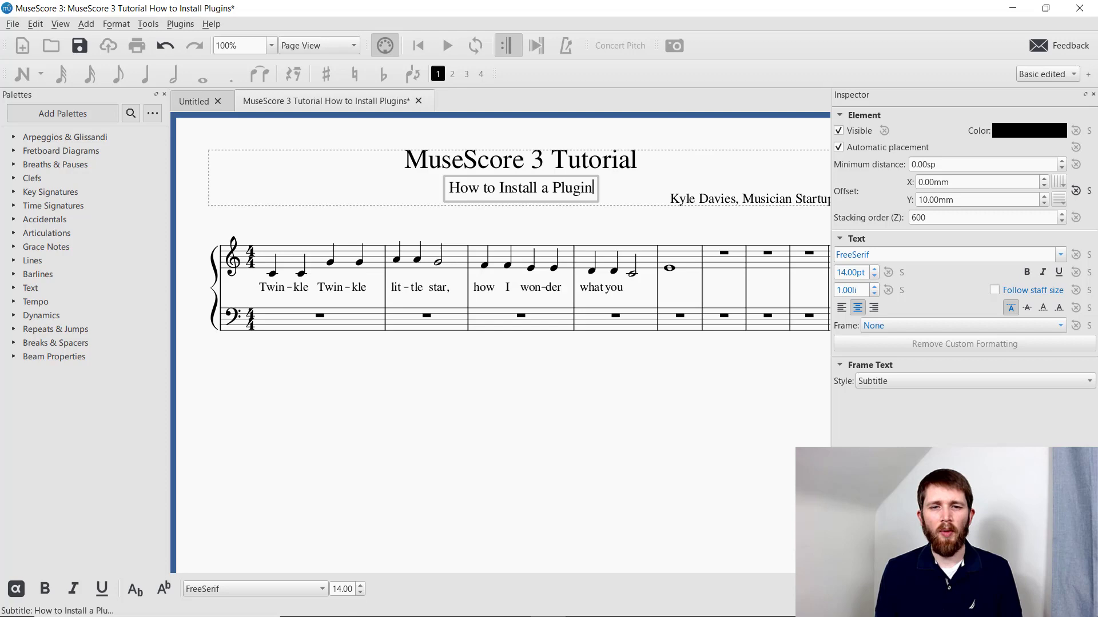
mouse_move(403, 612)
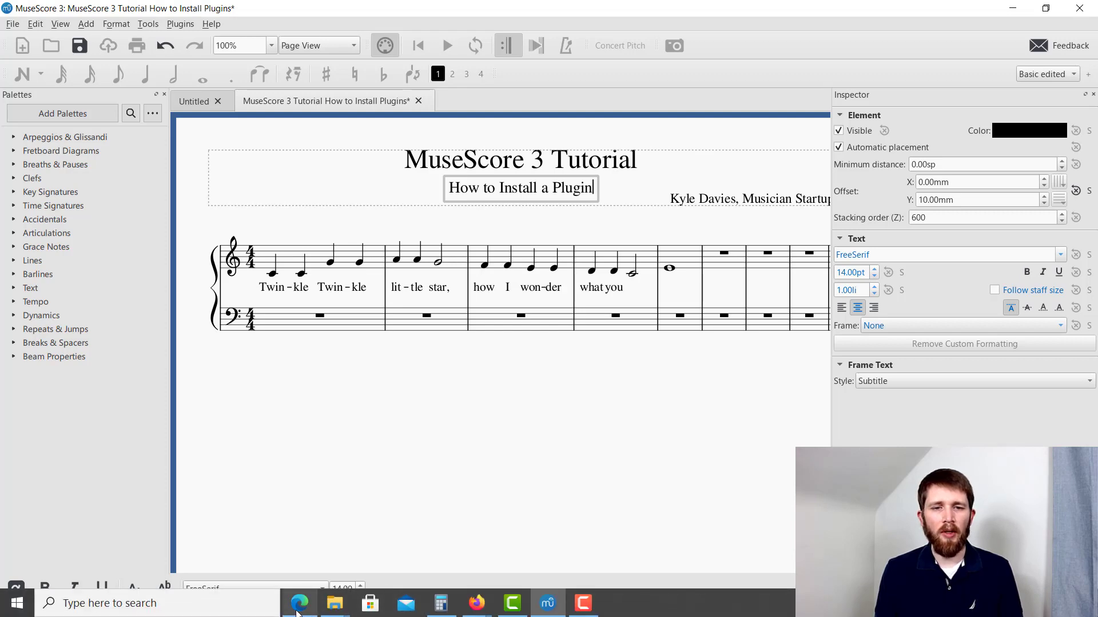
click(298, 607)
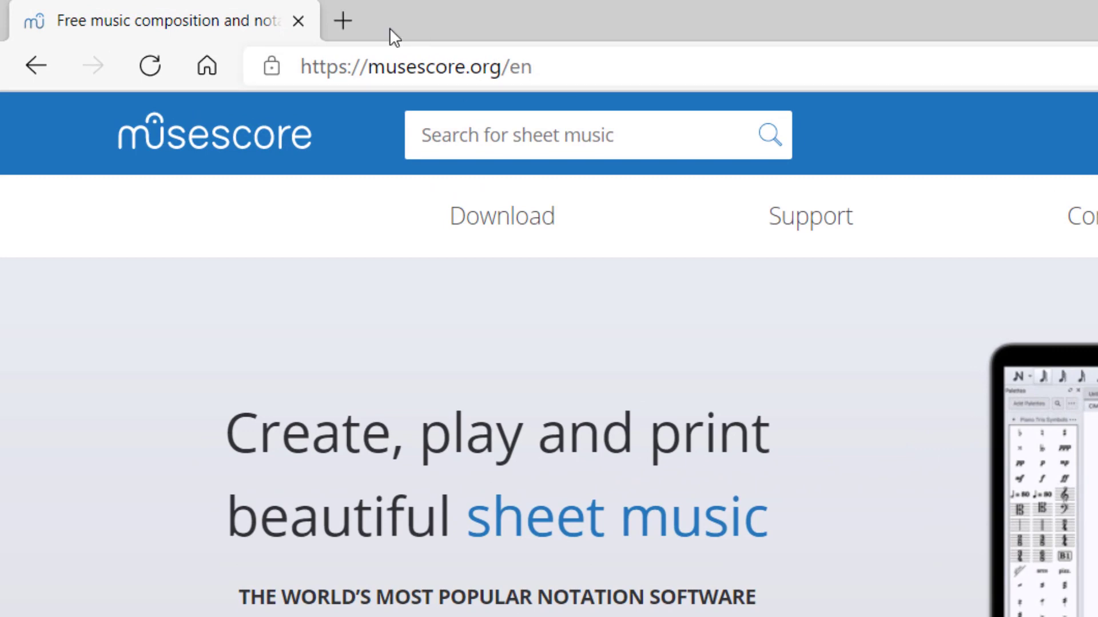
mouse_move(382, 216)
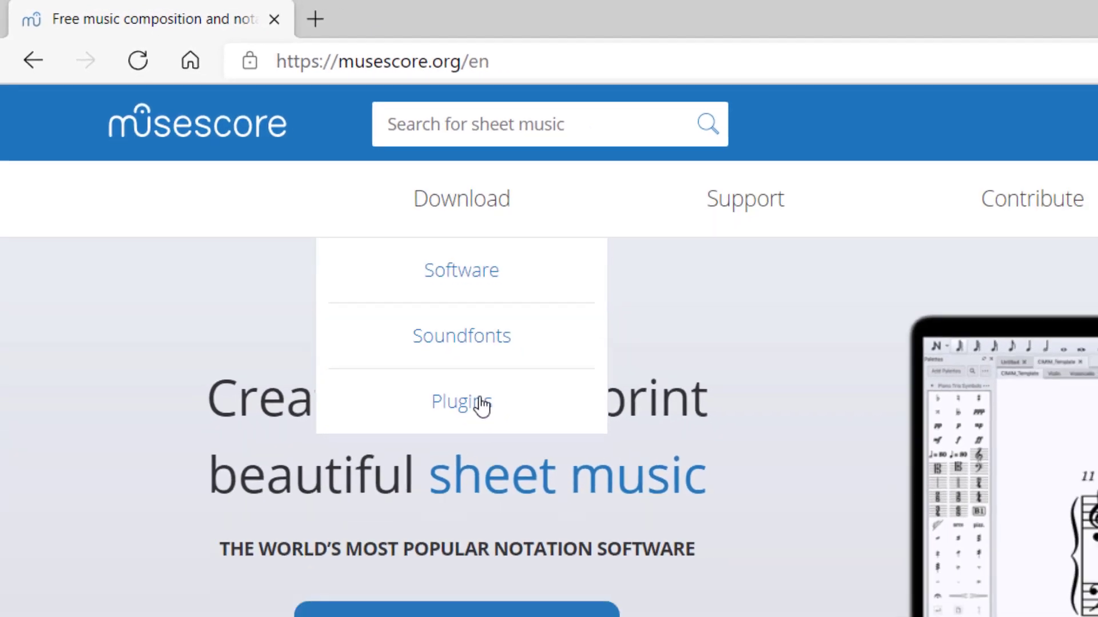
click(524, 441)
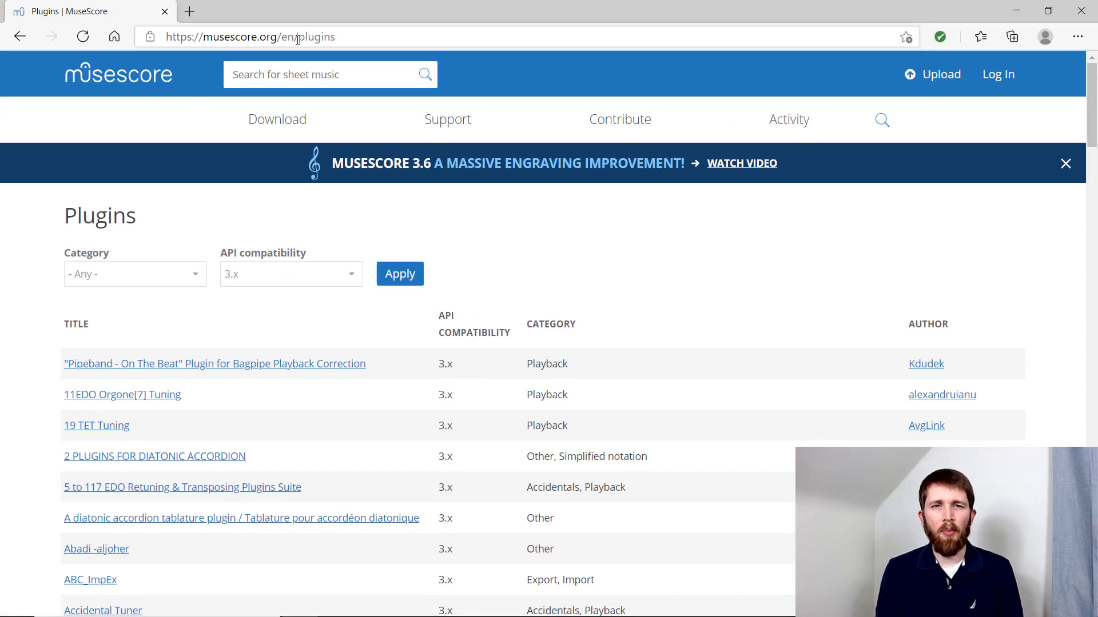
Examine the available Category and API compatibility filter options on the plugins page.
mouse_move(408, 106)
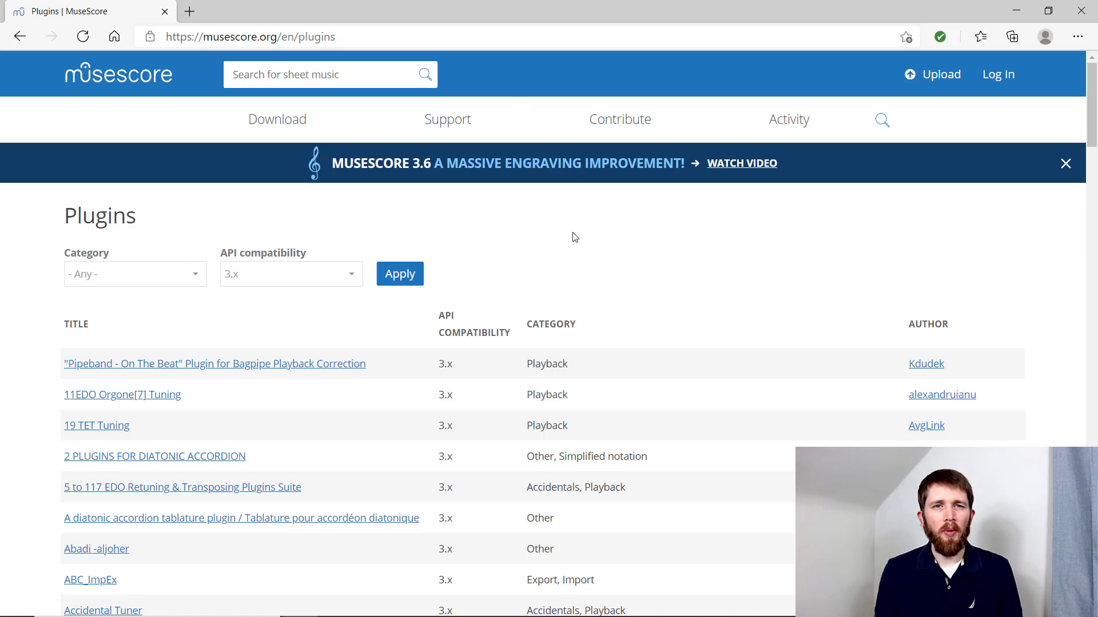
mouse_move(466, 154)
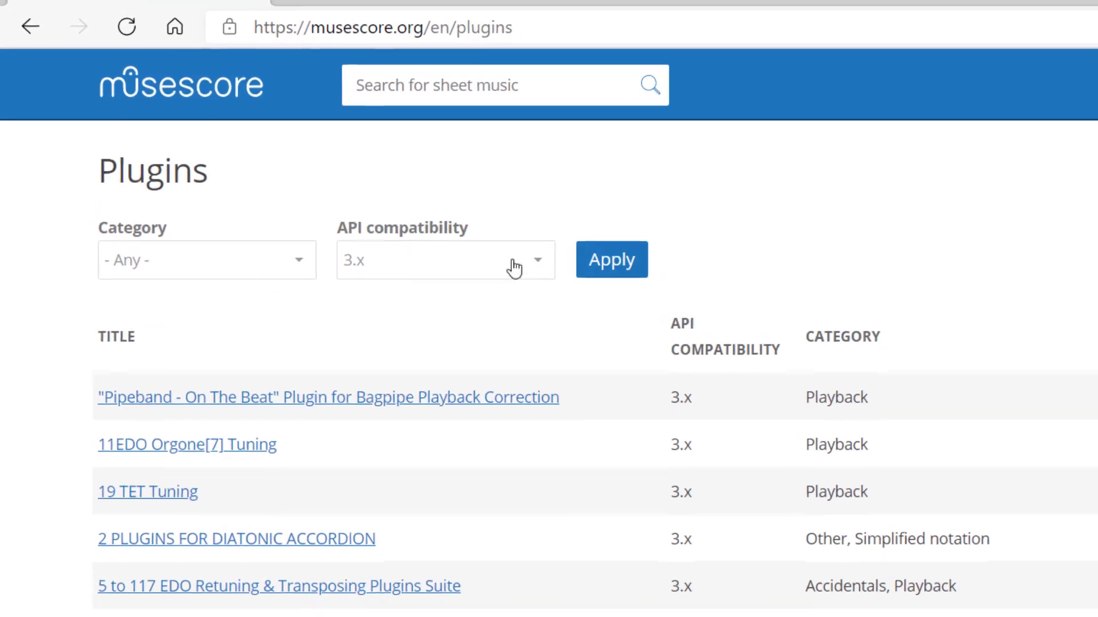
click(281, 270)
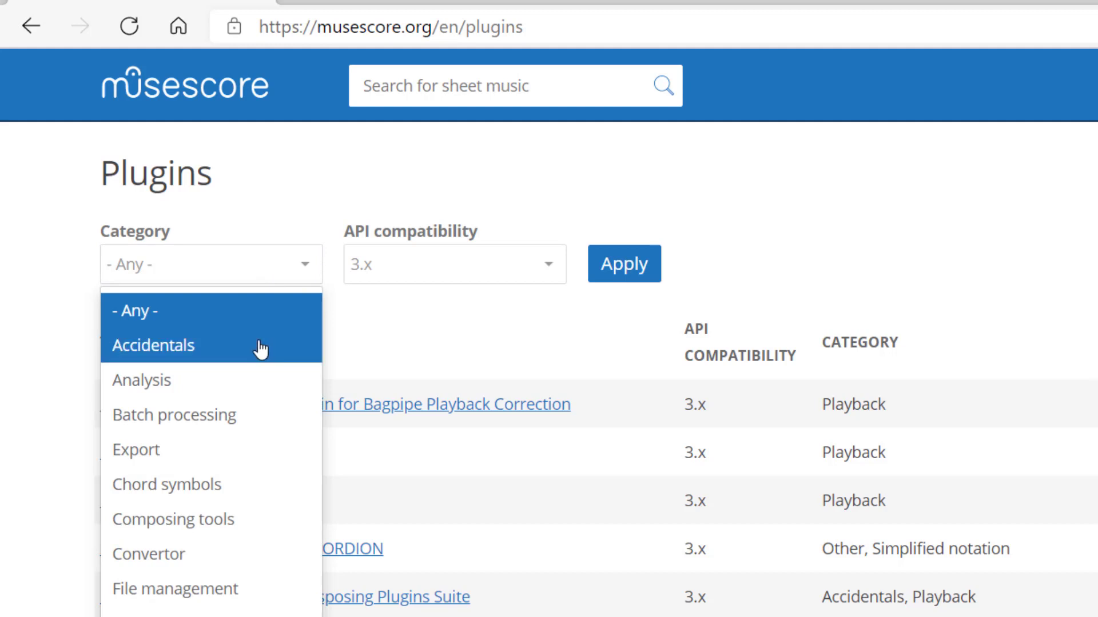
click(404, 338)
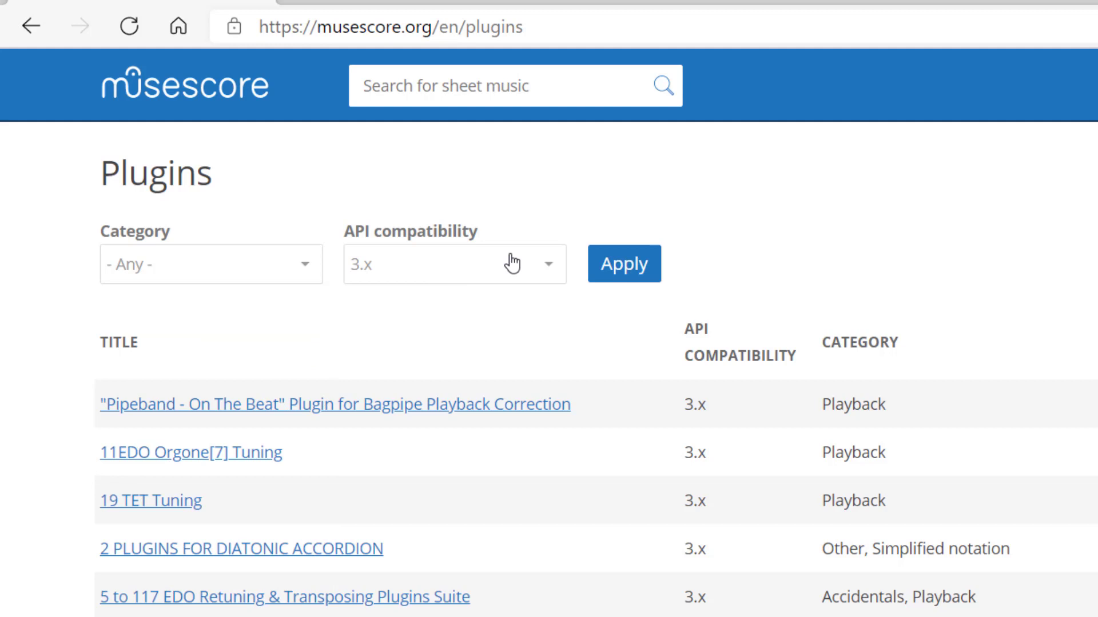
click(536, 270)
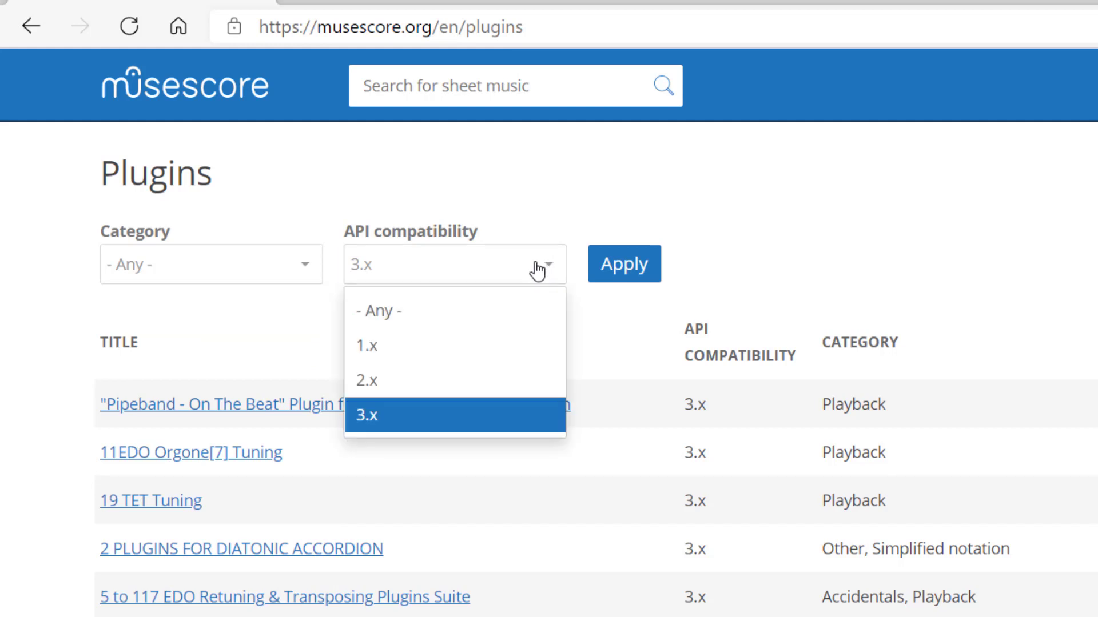
click(561, 225)
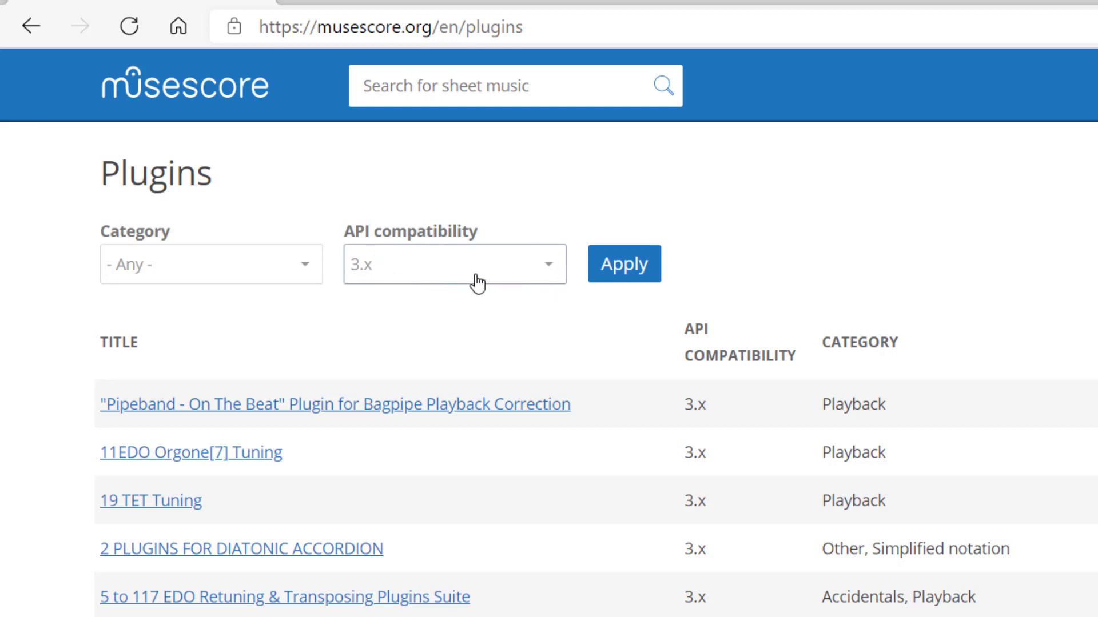
Find the "Trumpet Fingering and Notes English" plugin in the list and open its page.
scroll(641, 325, down, 15)
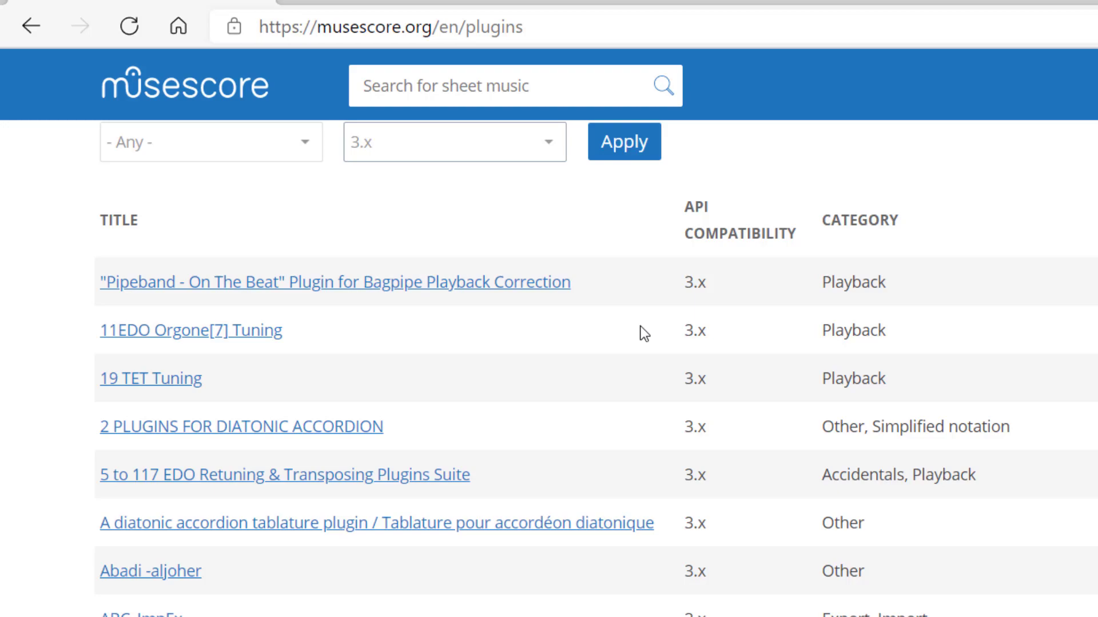
scroll(640, 325, down, 20)
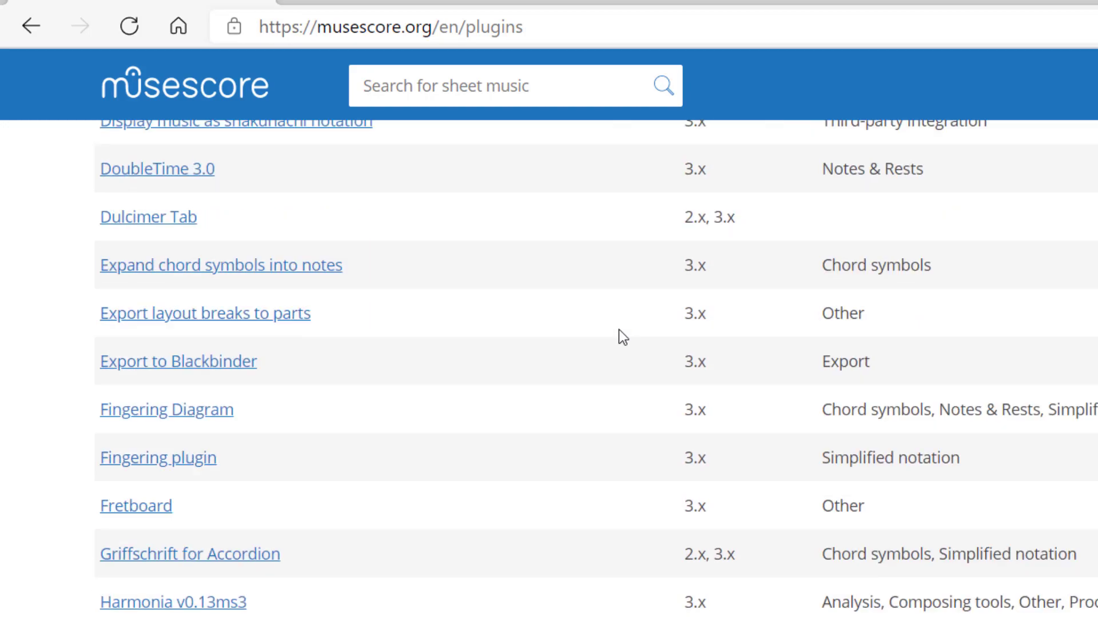
scroll(577, 377, down, 14)
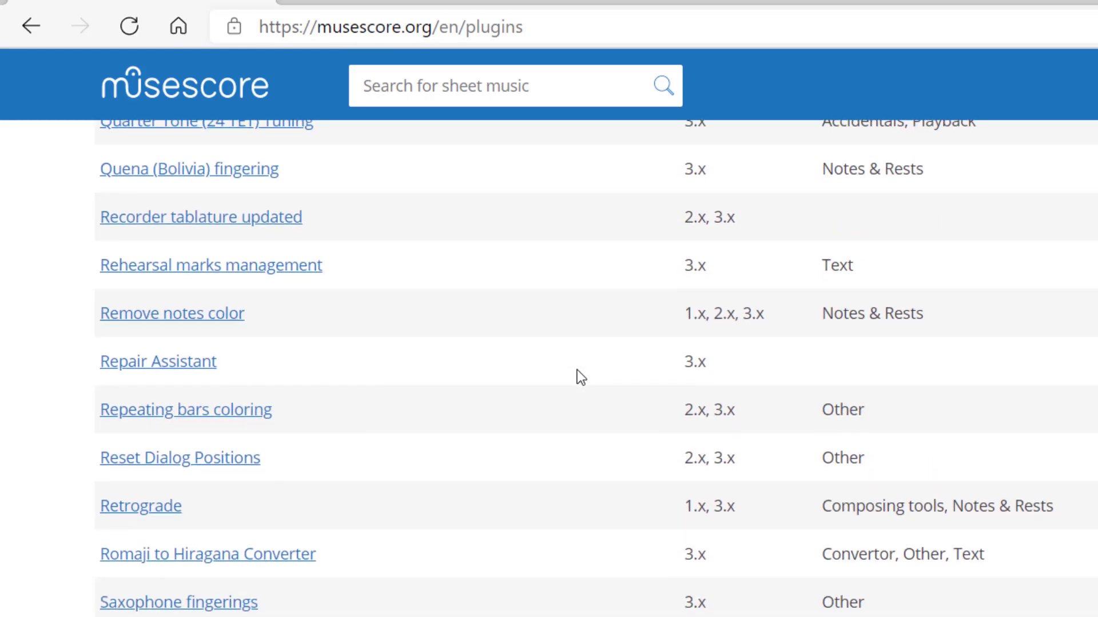
scroll(575, 369, down, 2)
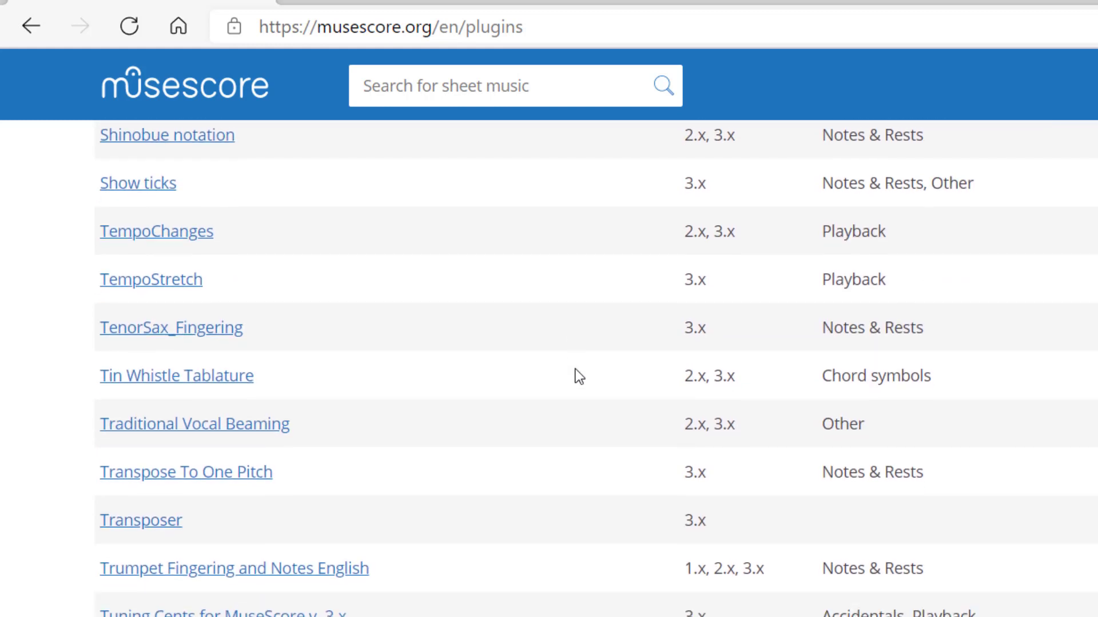
scroll(338, 446, down, 2)
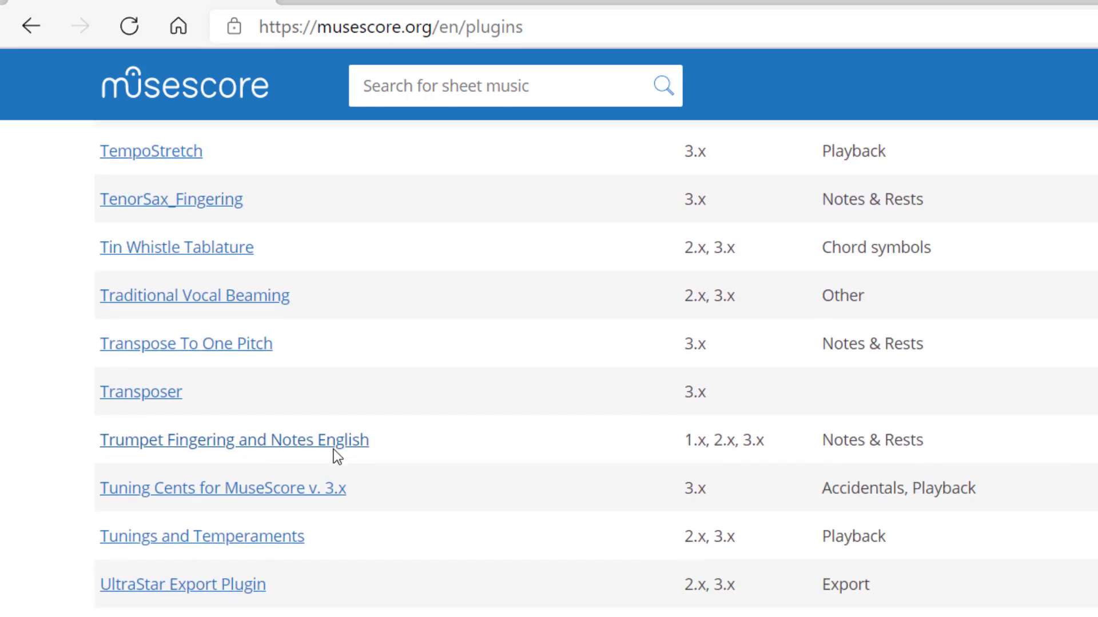
scroll(334, 449, up, 2)
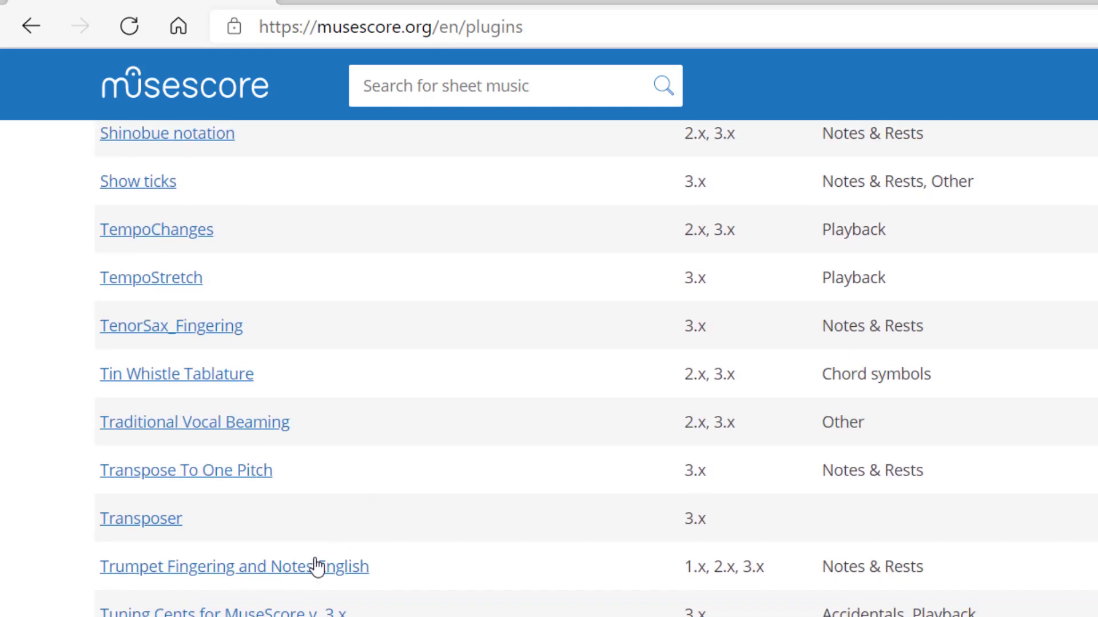
scroll(421, 533, down, 2)
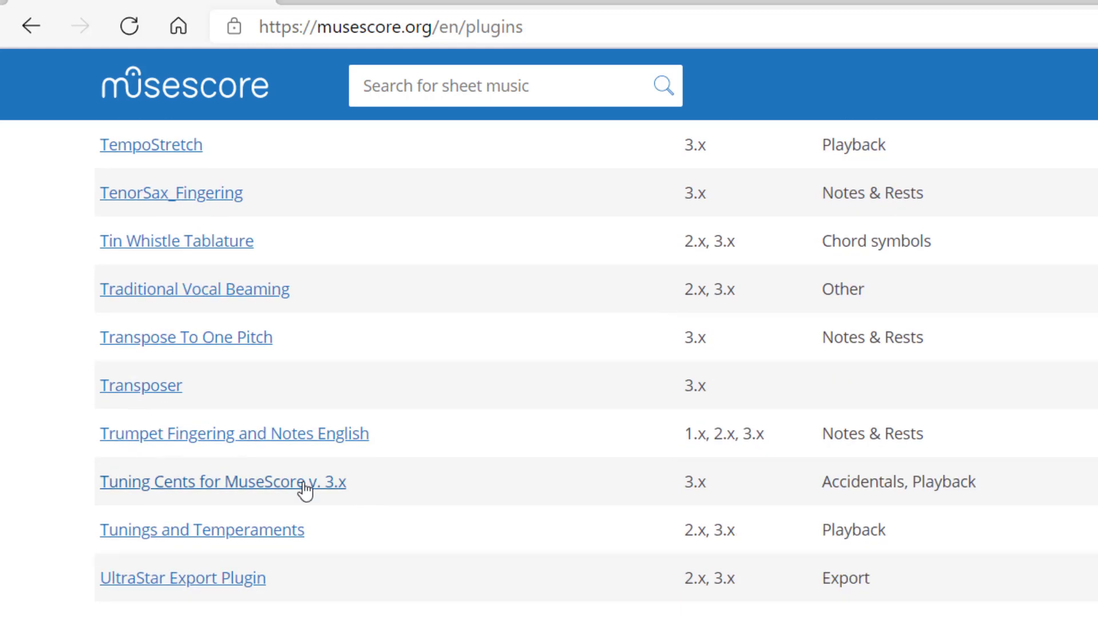
click(280, 439)
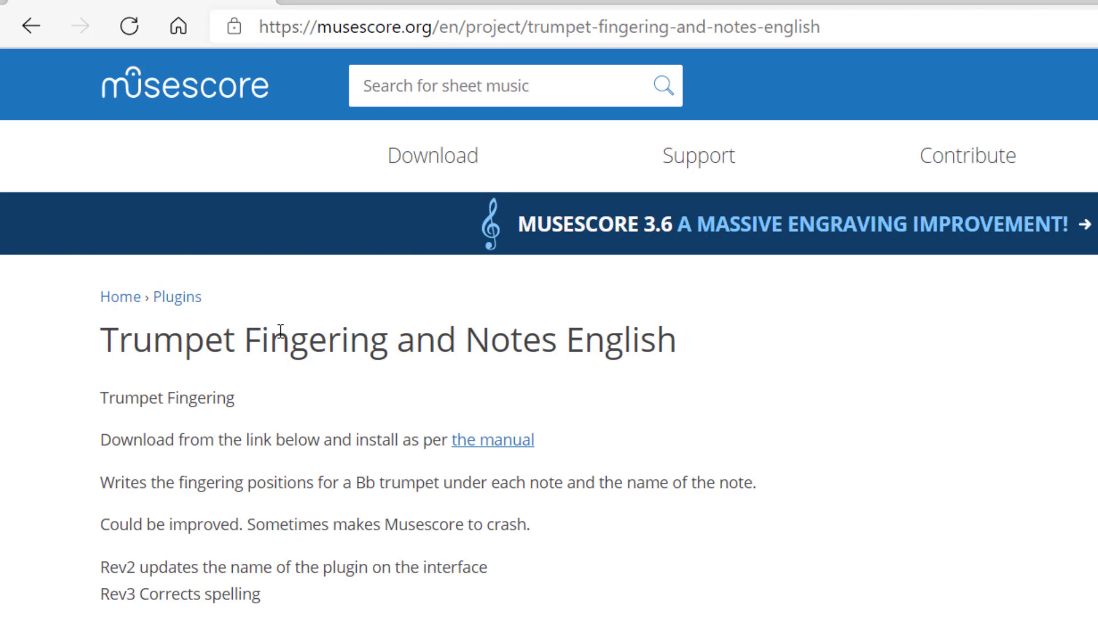
Download the trumpet fingering plugin for MuseScore 3.x and show the downloaded zip in its folder.
scroll(273, 378, down, 2)
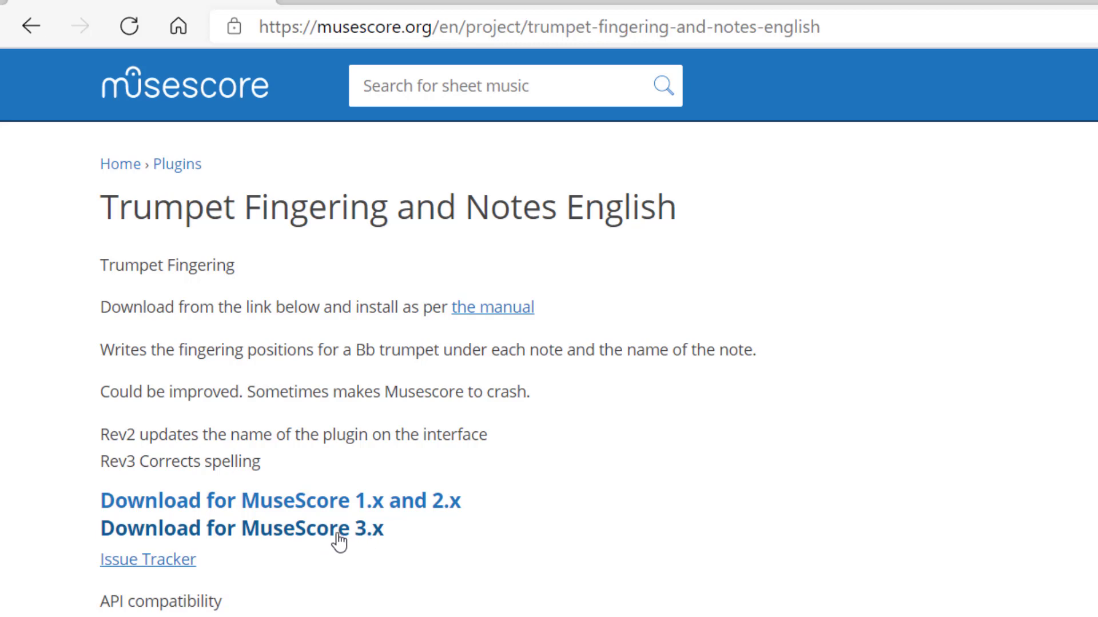
click(338, 534)
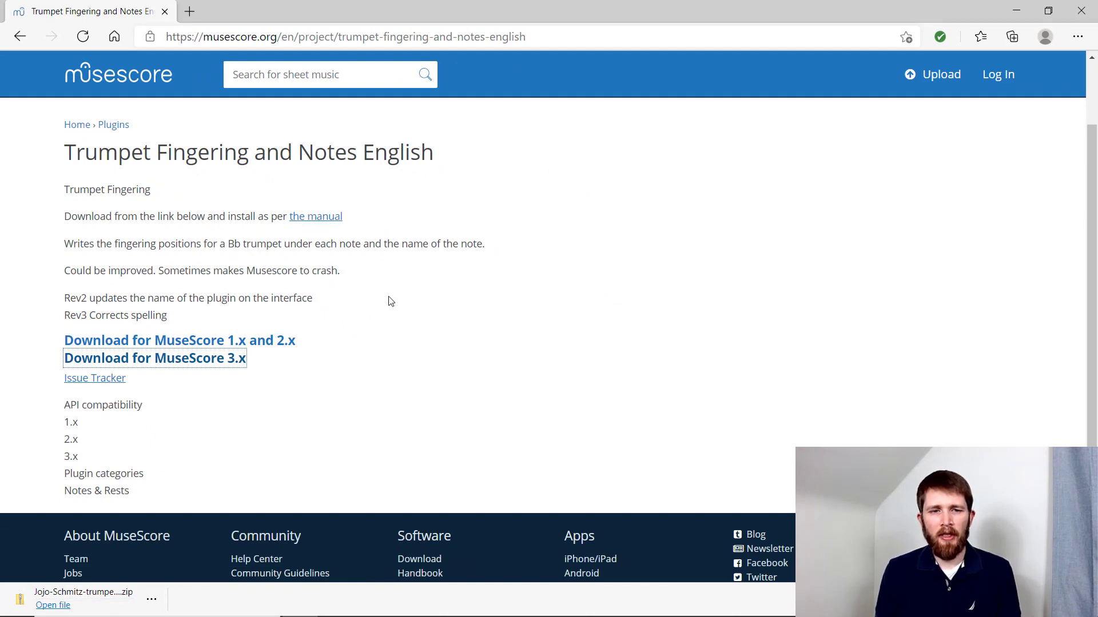
click(151, 599)
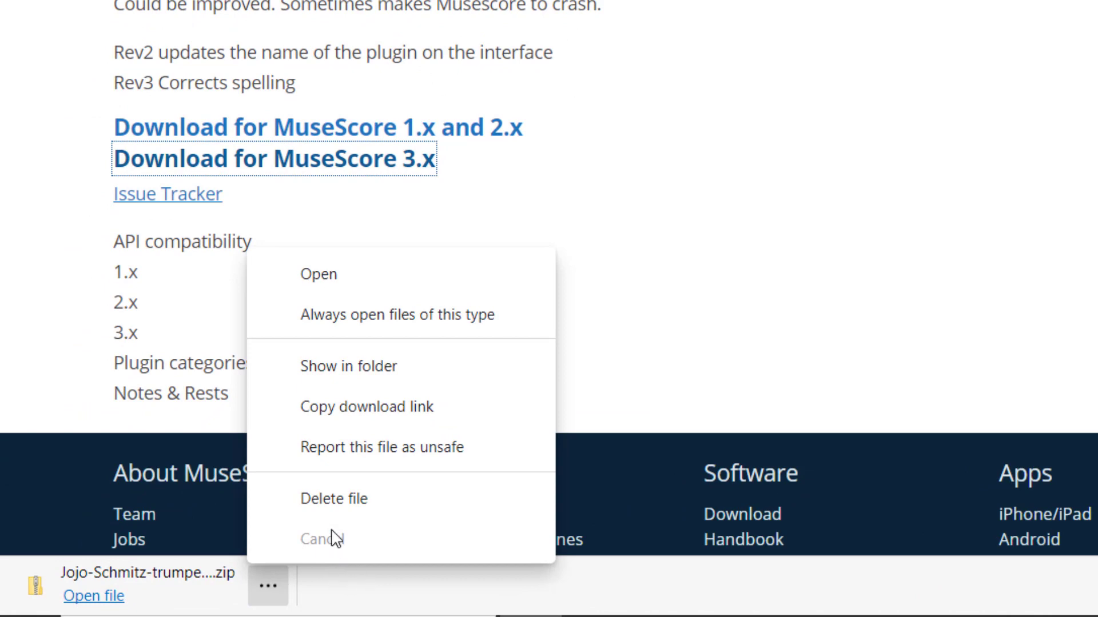
click(395, 371)
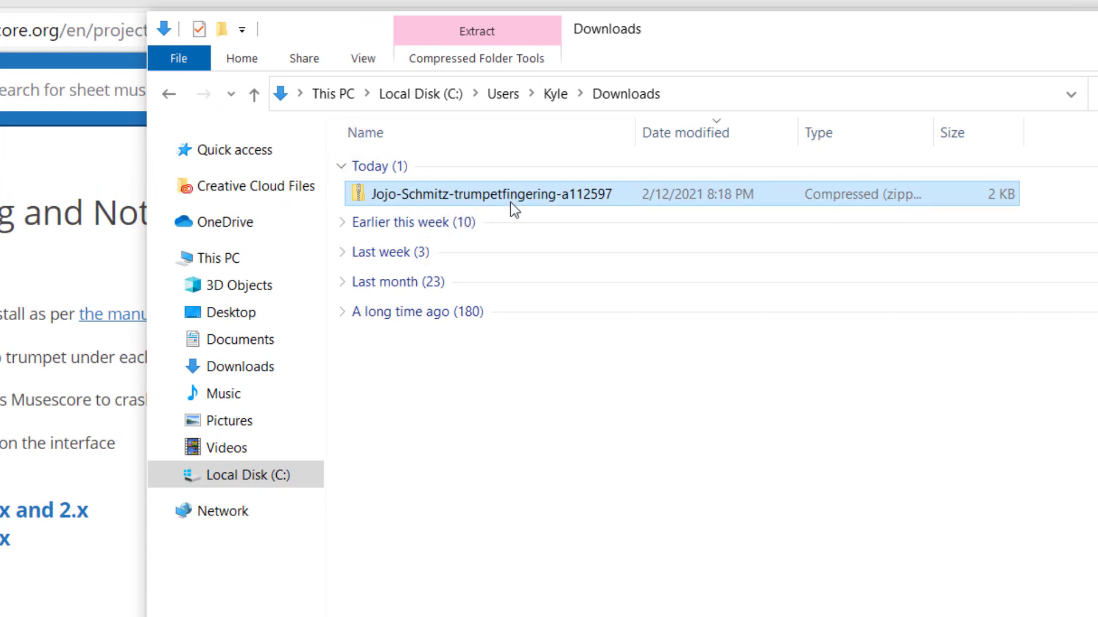
Extract the downloaded trumpet fingering zip to its default Downloads subfolder and close the extra window that opens.
right_click(447, 195)
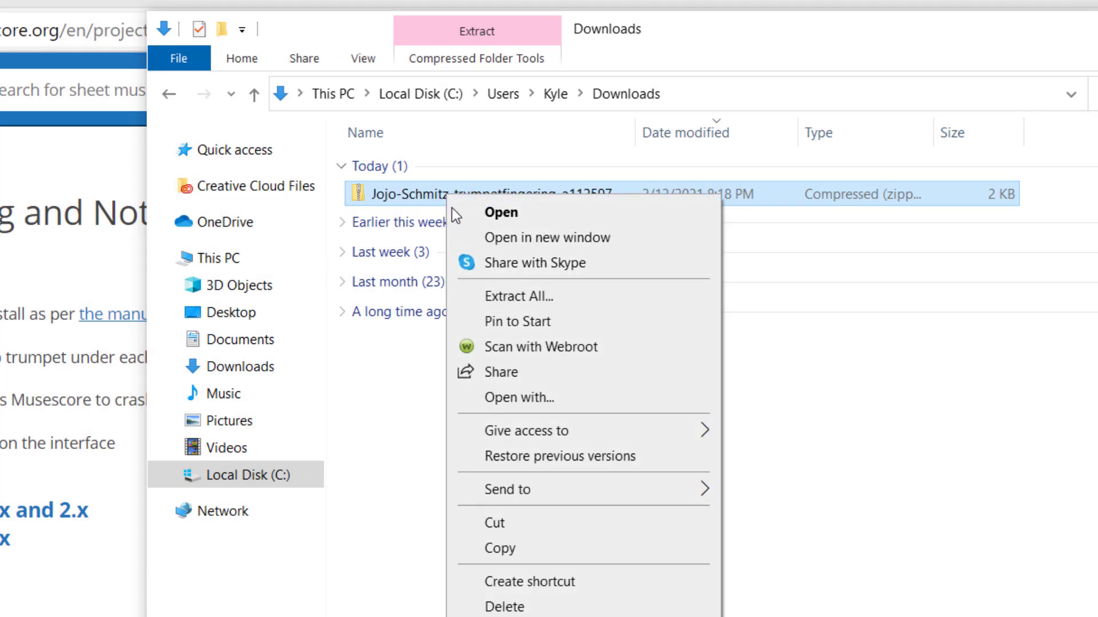
click(522, 297)
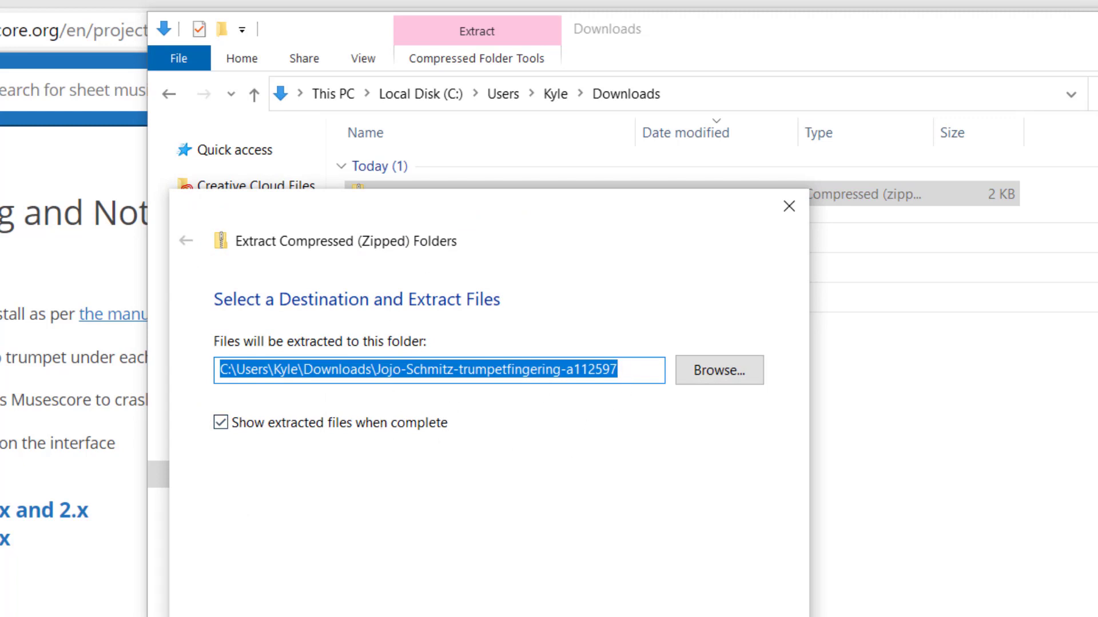
key(Return)
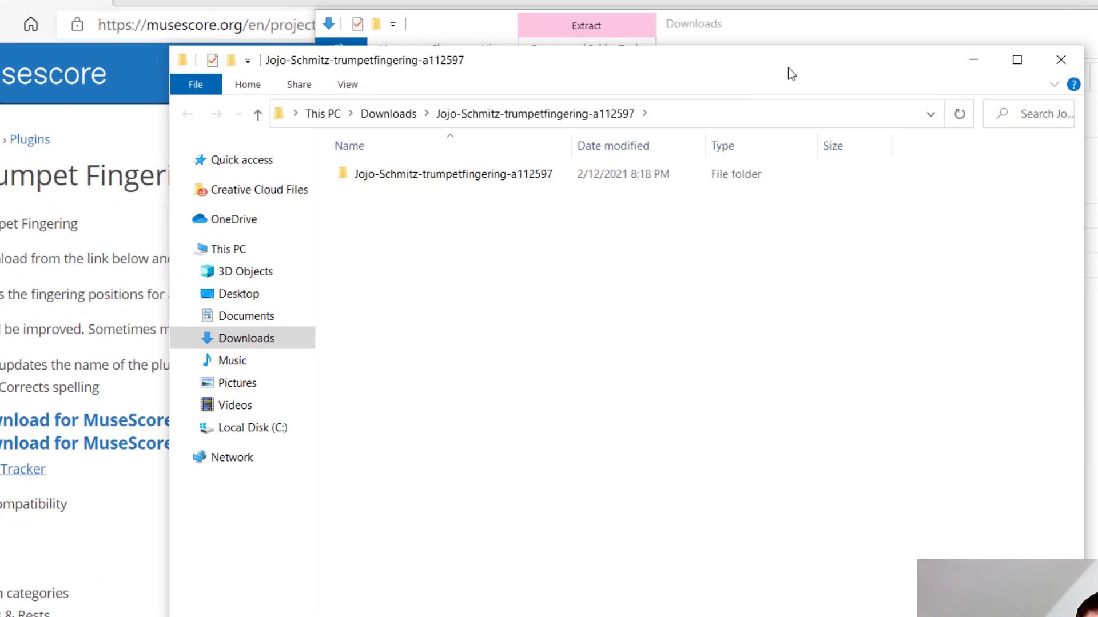
drag(818, 63, 959, 57)
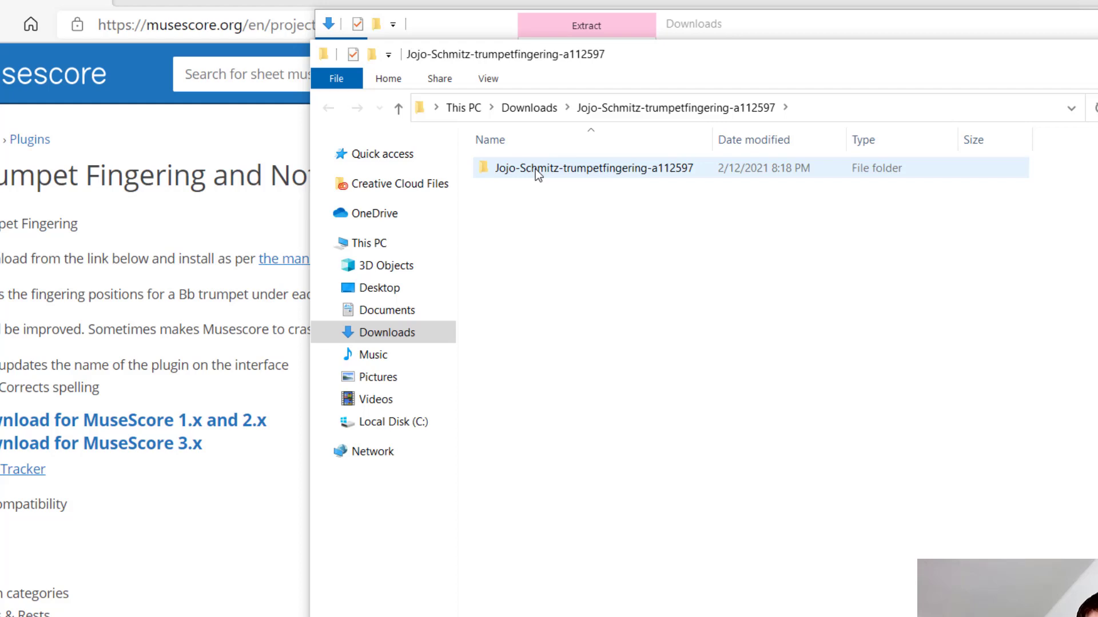
click(1095, 54)
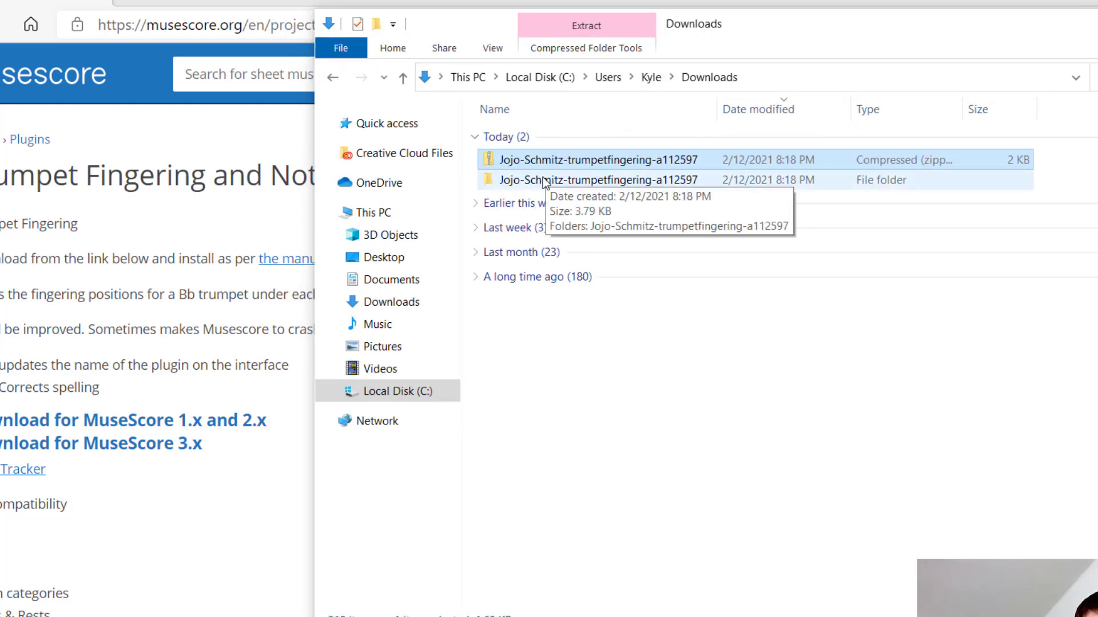
Open the extracted trumpet fingering folder and its inner subfolder containing trumpetfingering.qml.
double_click(543, 179)
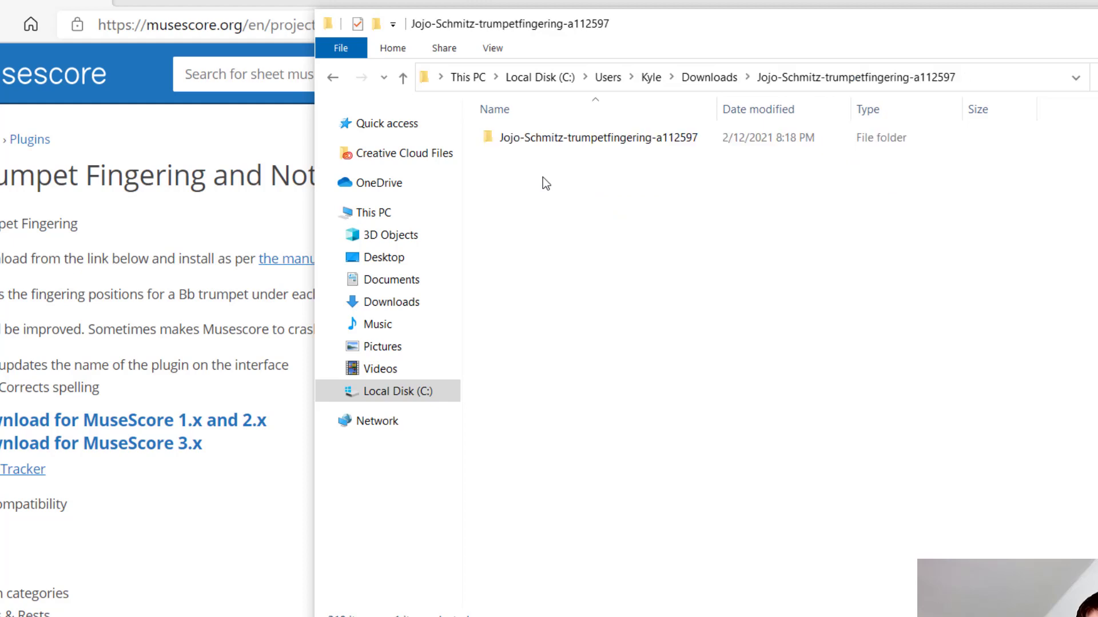
double_click(555, 138)
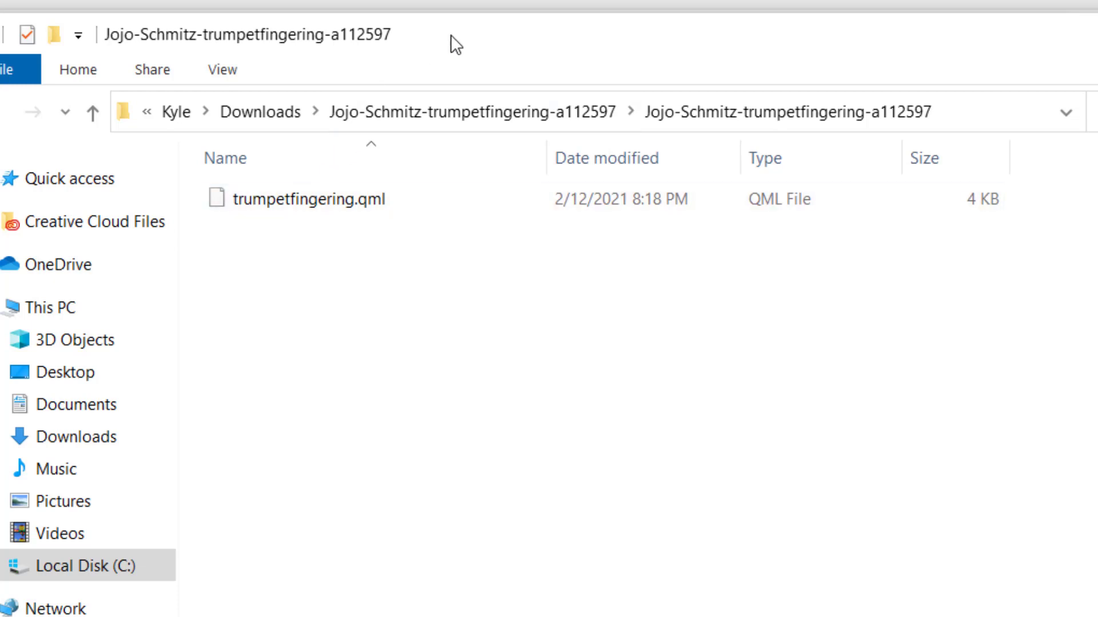
drag(451, 34, 479, 24)
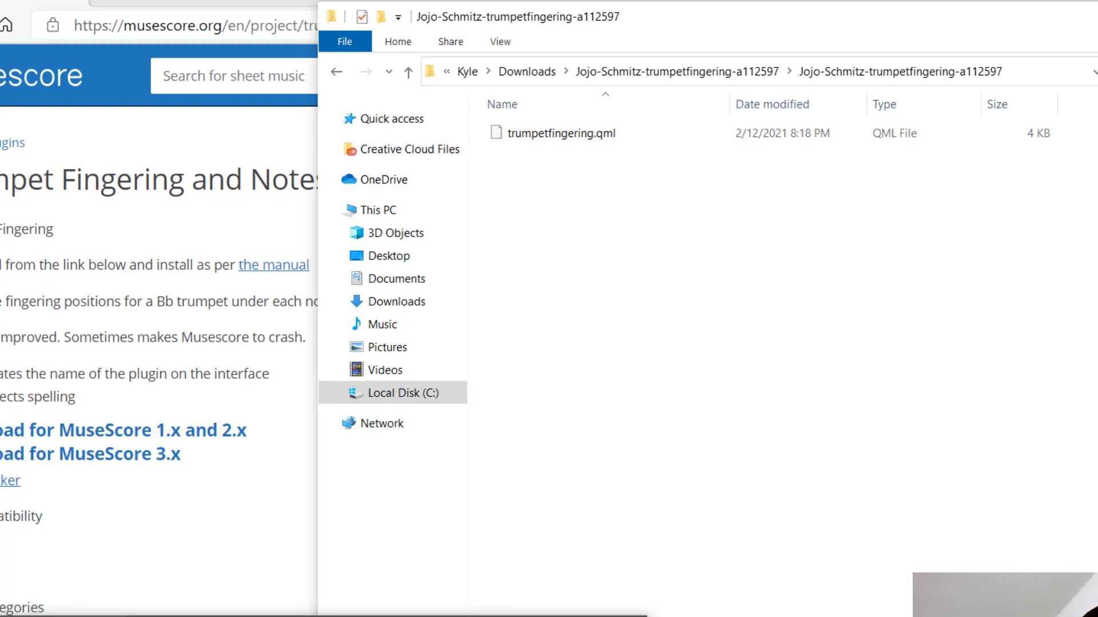
Arrange a second File Explorer window beside the plugin folder and open Documents > MuseScore3 > Plugins in it.
drag(225, 135, 261, 176)
click(547, 29)
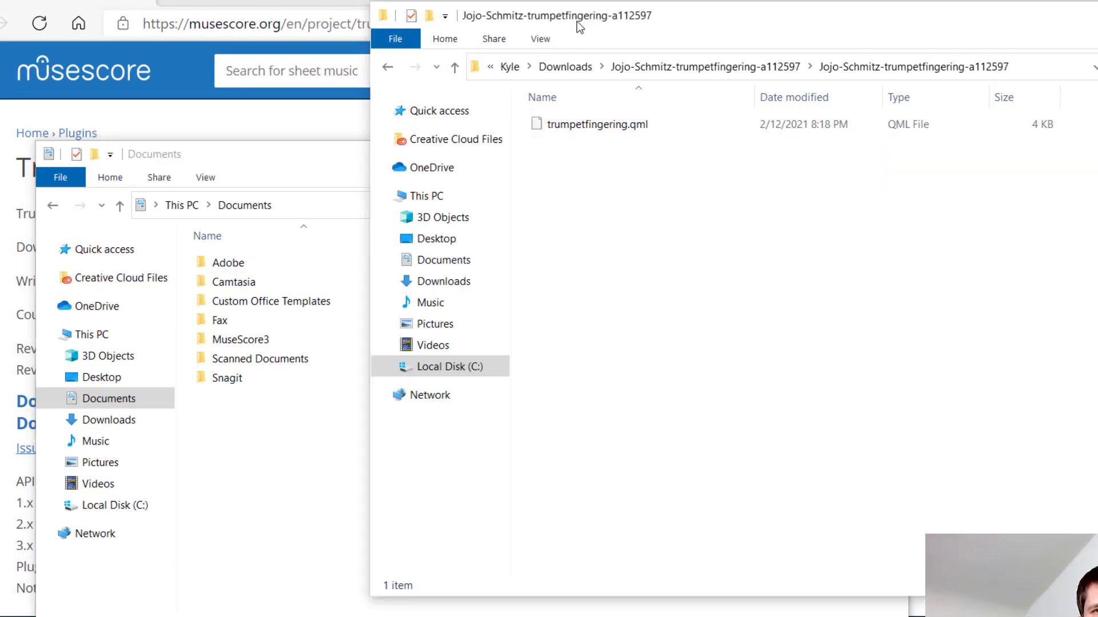
drag(579, 27, 584, 12)
drag(243, 153, 228, 144)
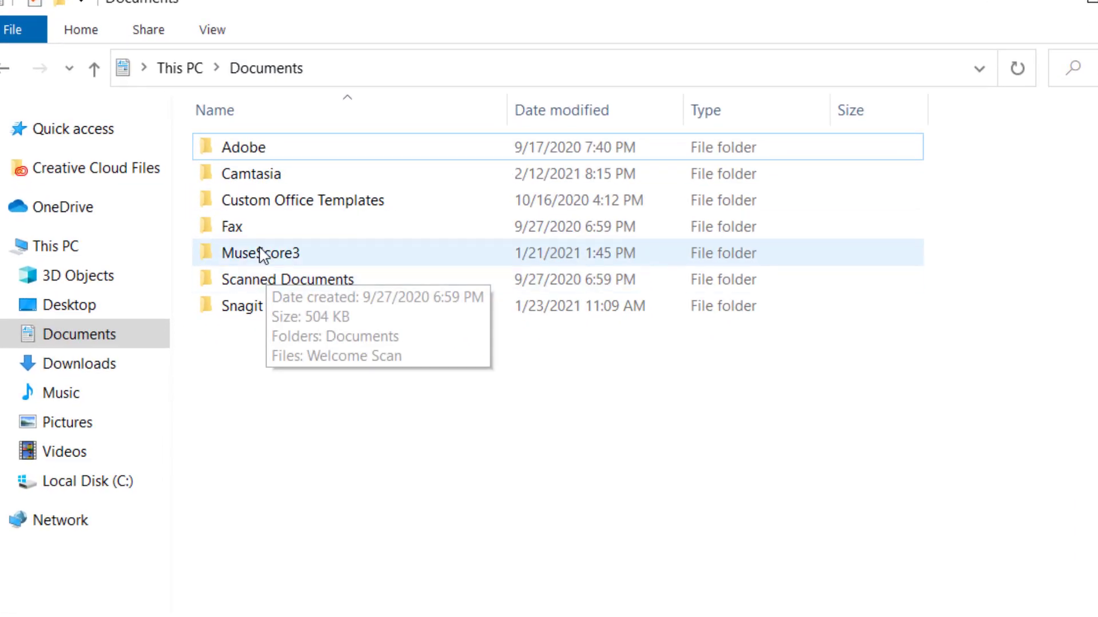
double_click(277, 254)
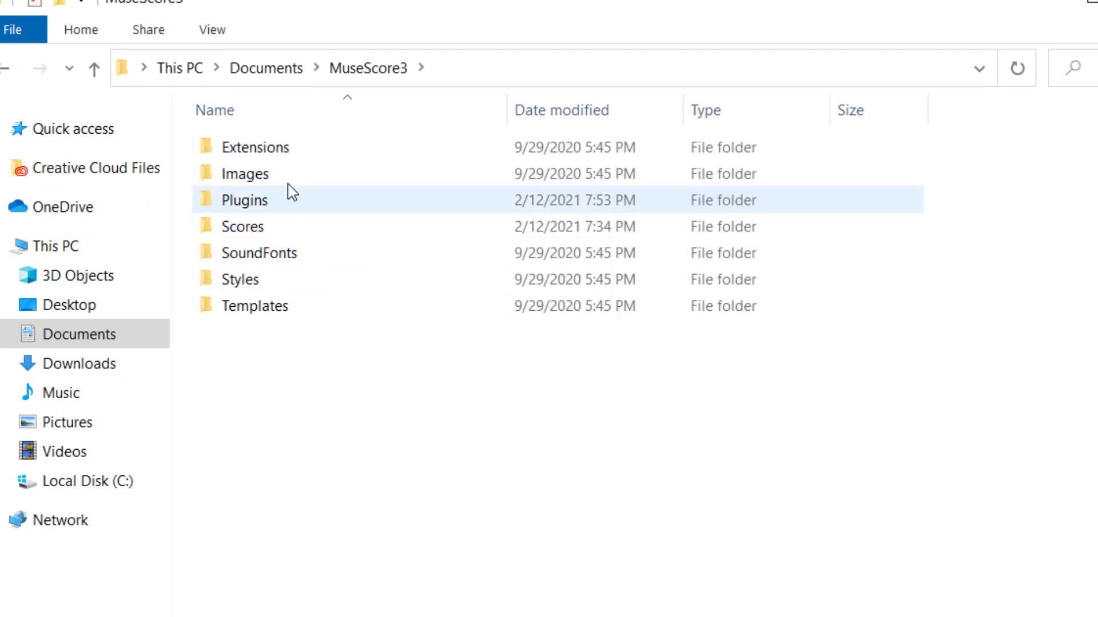
double_click(254, 208)
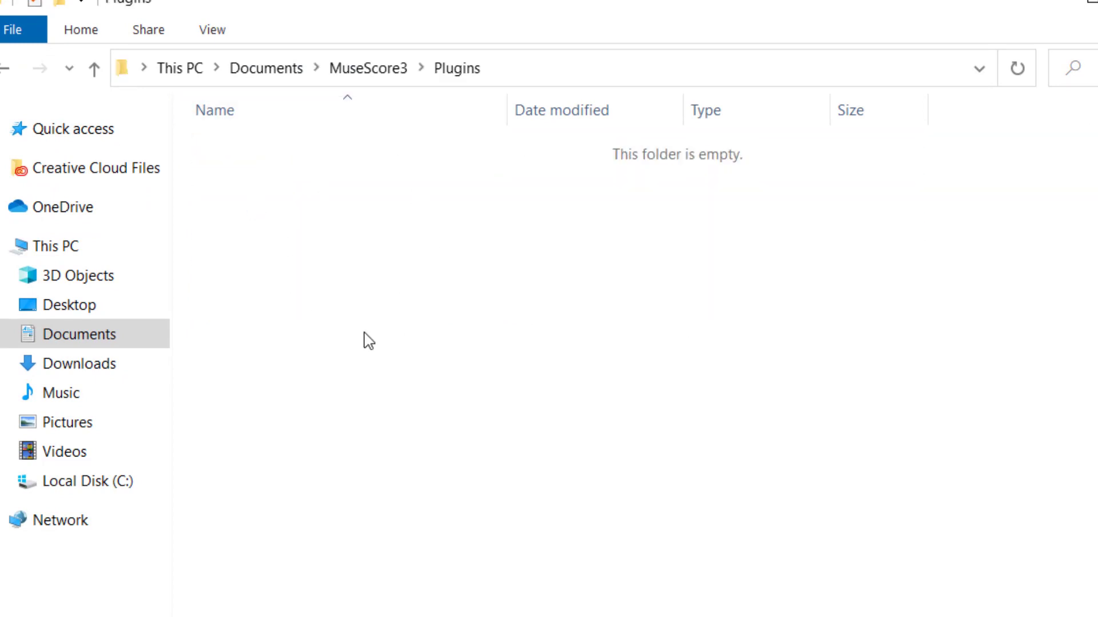
Move trumpetfingering.qml from the extracted folder into Documents > MuseScore3 > Plugins and check that folder's contents.
click(6, 71)
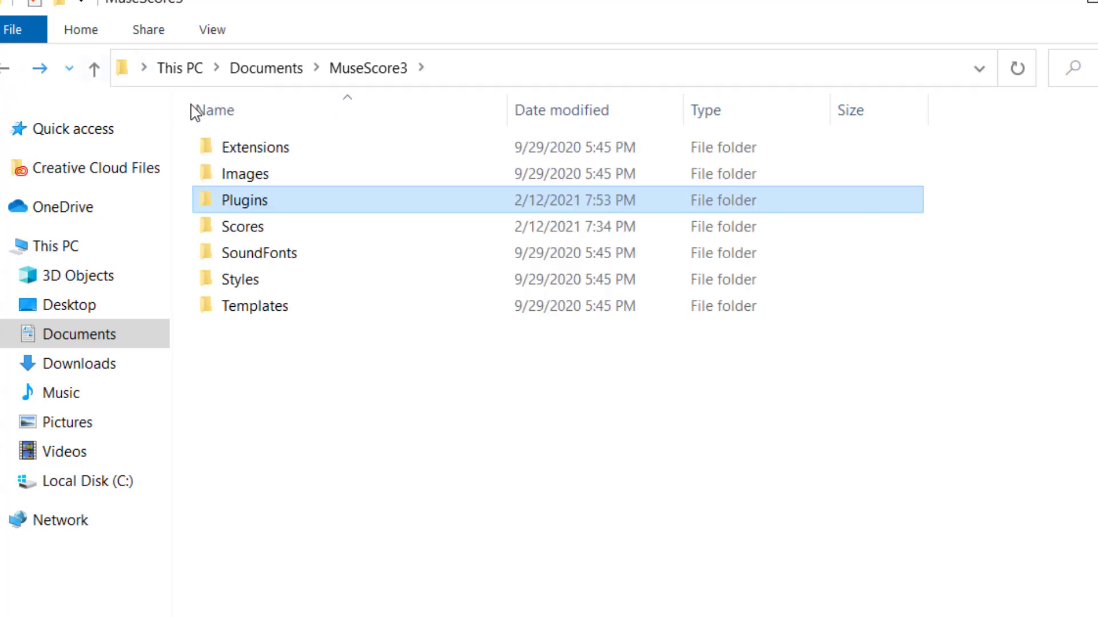
click(680, 54)
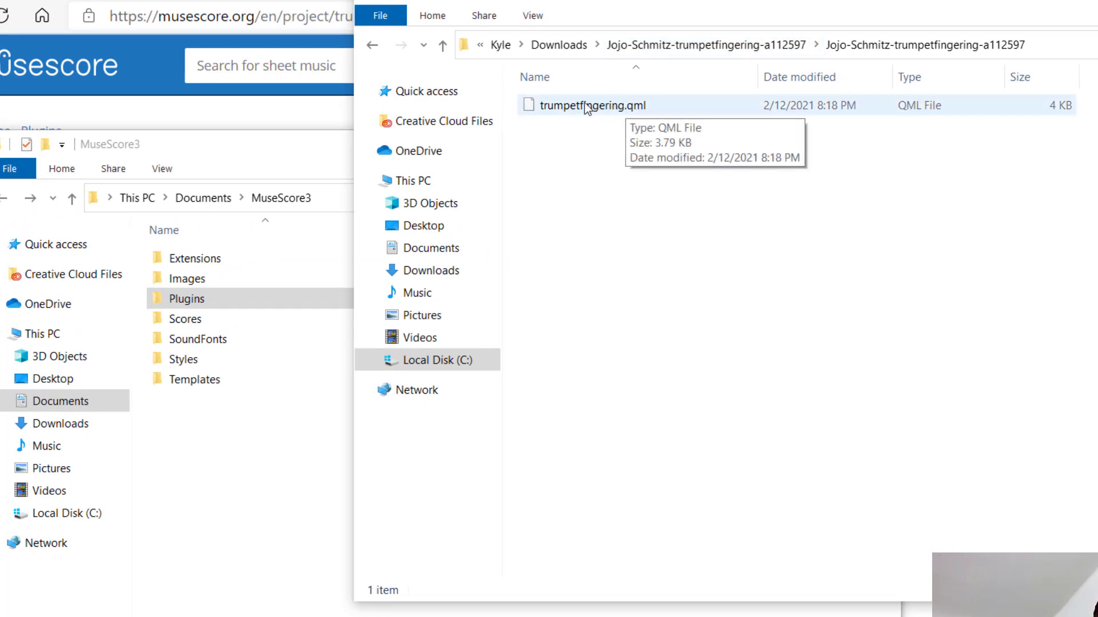
drag(585, 110, 218, 304)
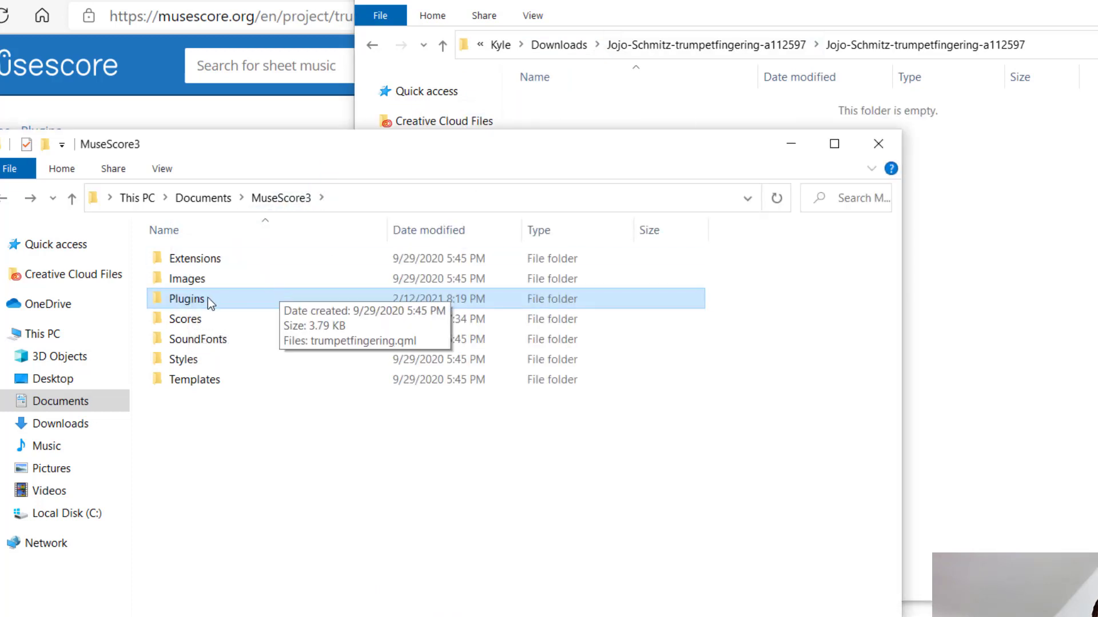
double_click(208, 298)
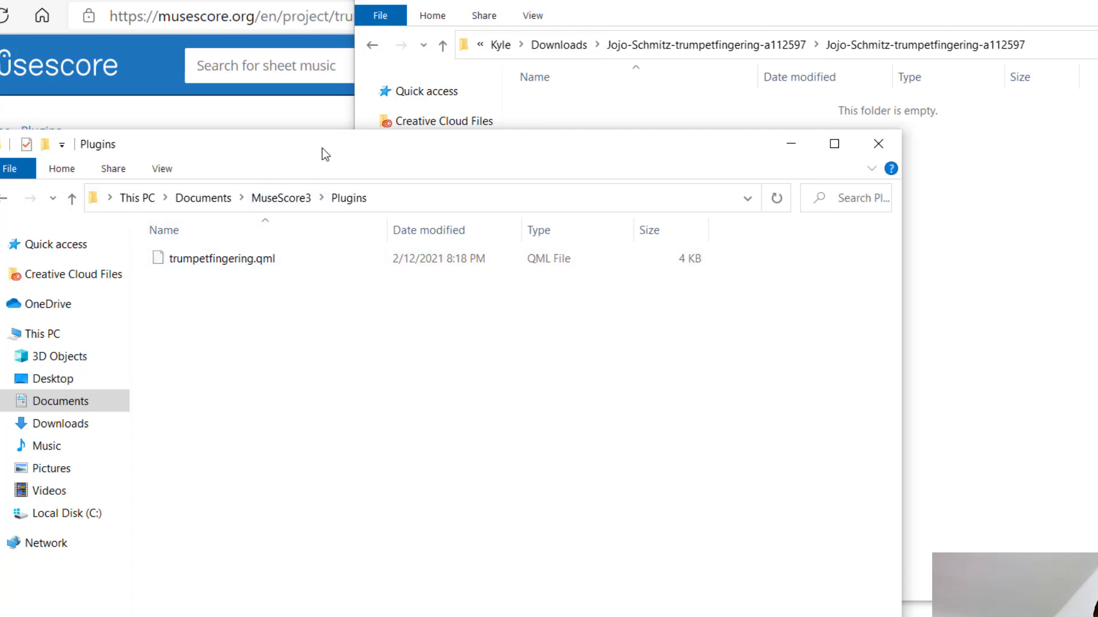
drag(321, 149, 353, 75)
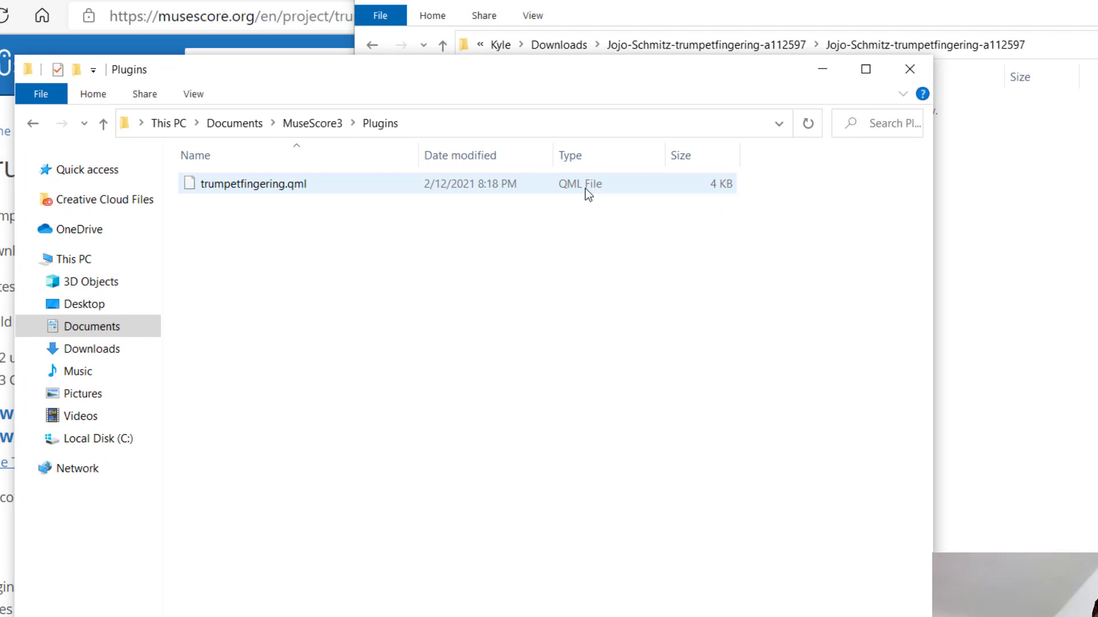
click(825, 71)
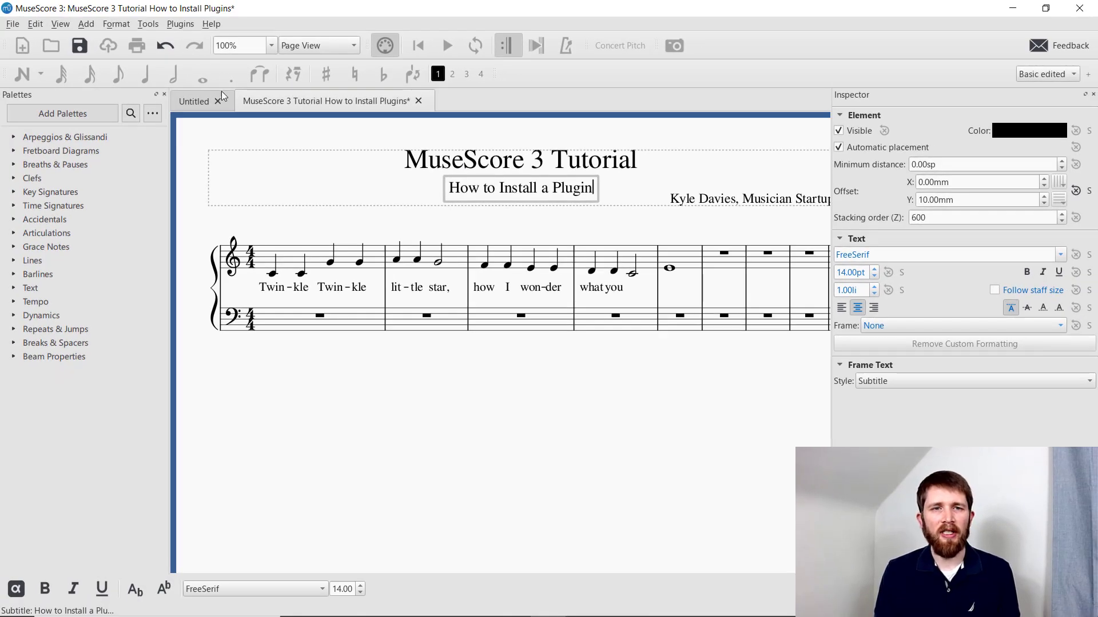
Enable the trumpetfingering plugin in MuseScore's Plugin Manager and accept the change.
click(179, 24)
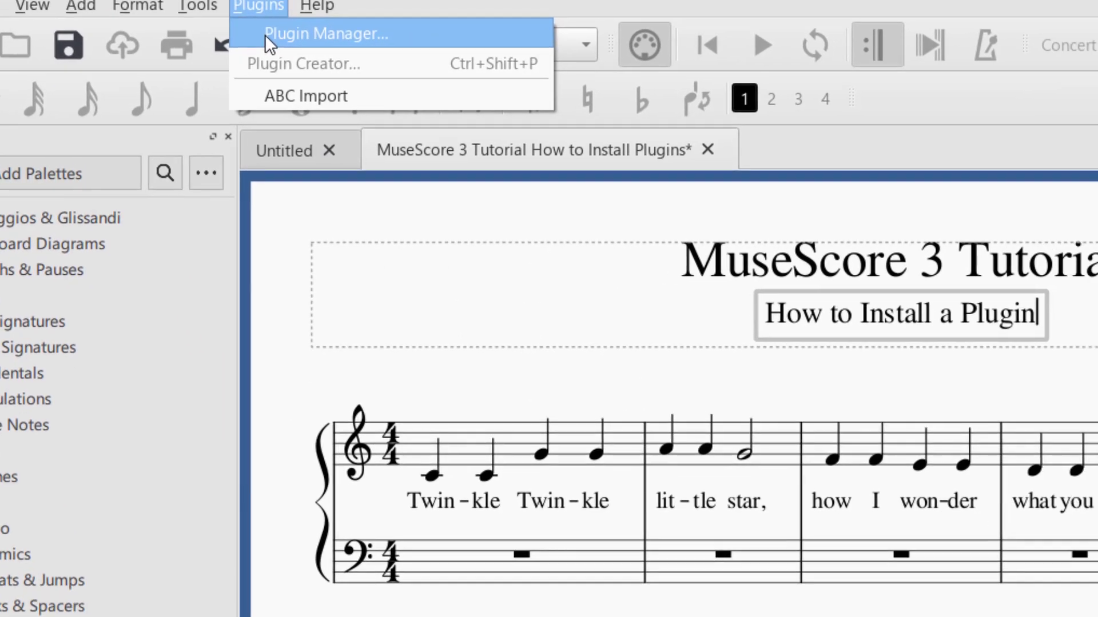
click(346, 75)
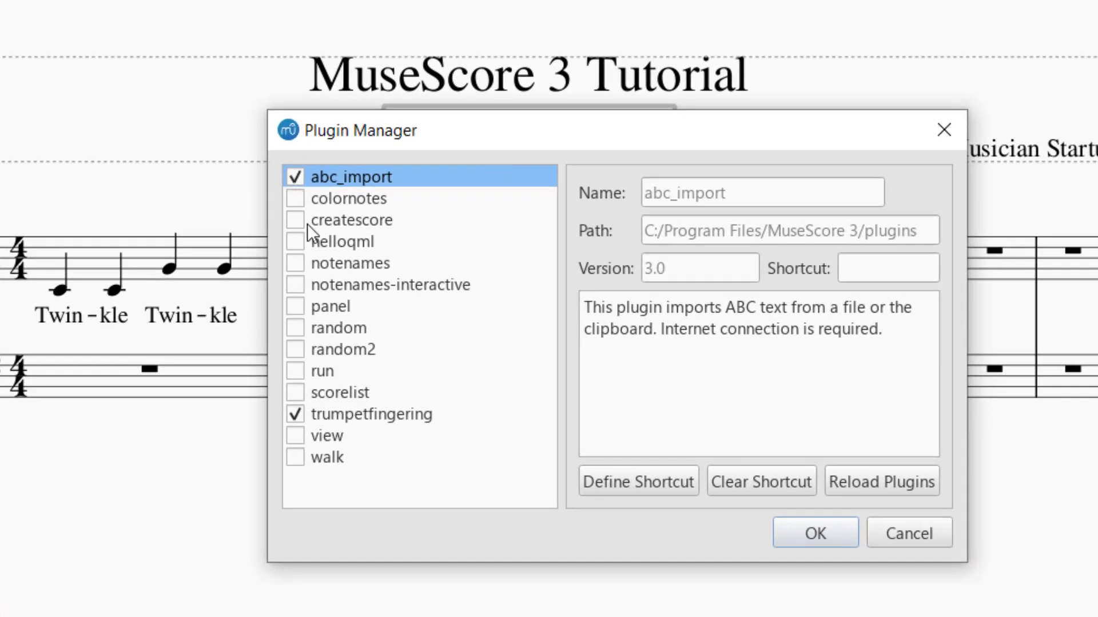
click(295, 420)
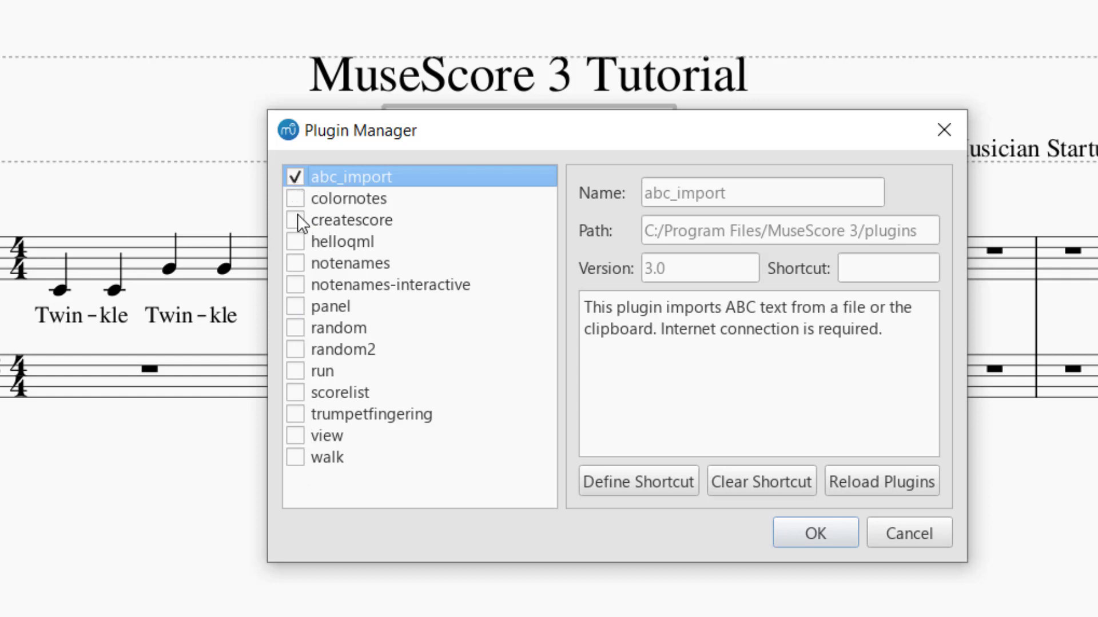
click(304, 417)
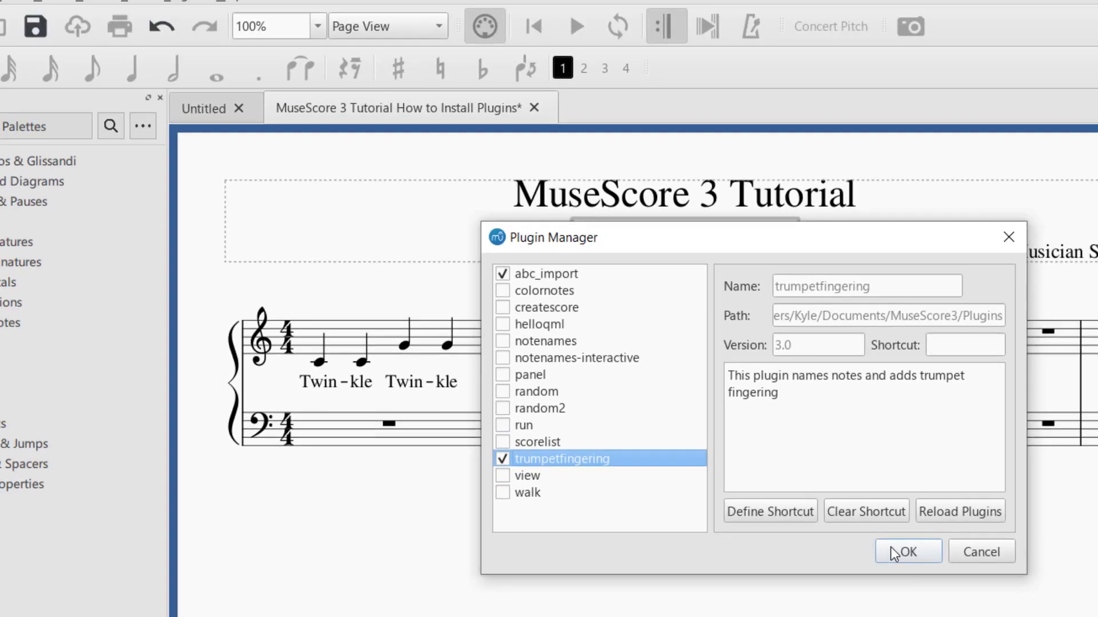
click(806, 531)
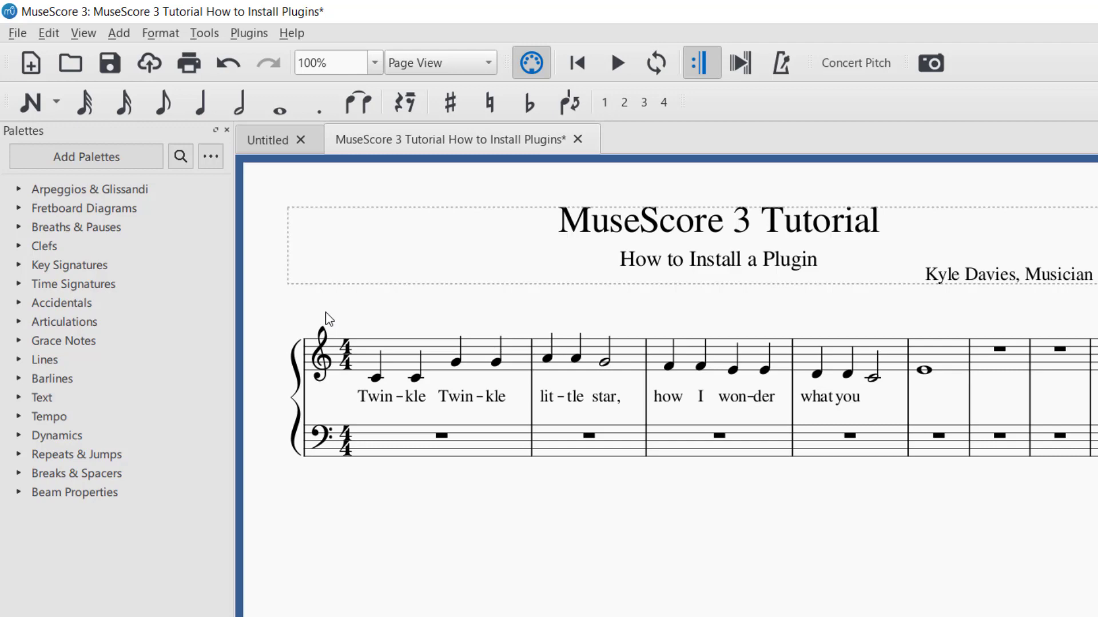
Create a new untitled score from Choose Instruments with a single B♭ Trumpet from the Brass group.
click(18, 34)
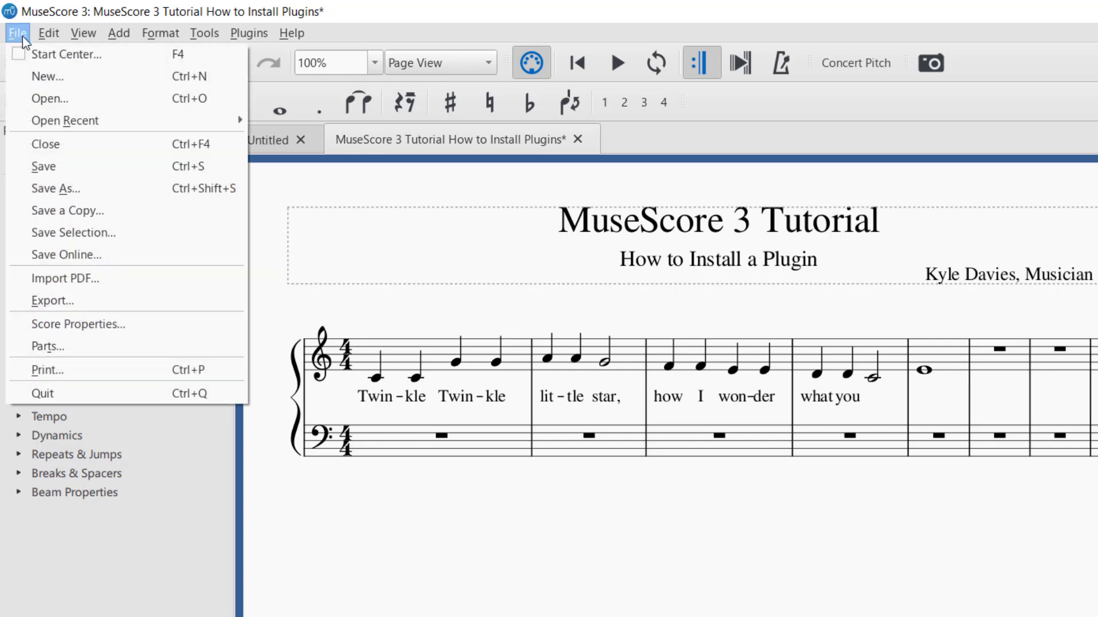
click(38, 78)
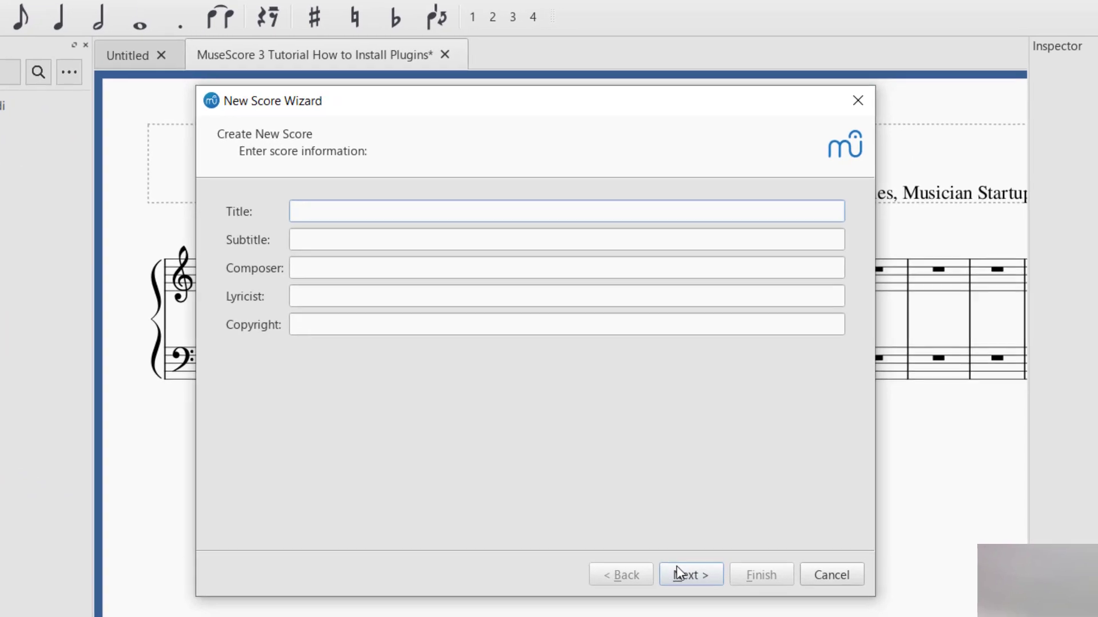
click(682, 575)
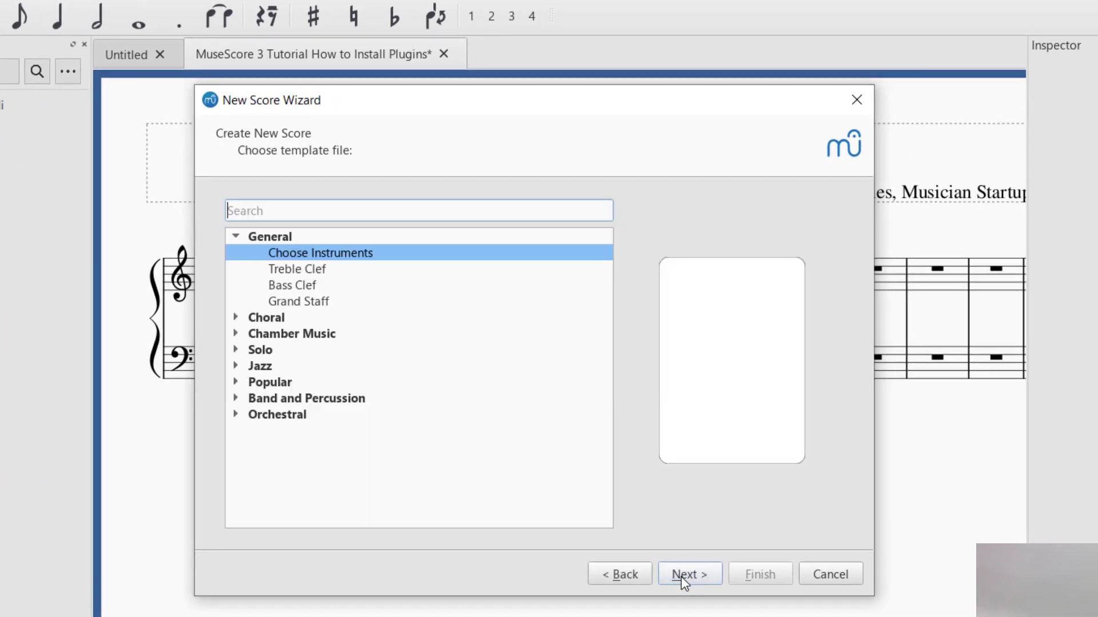
click(695, 574)
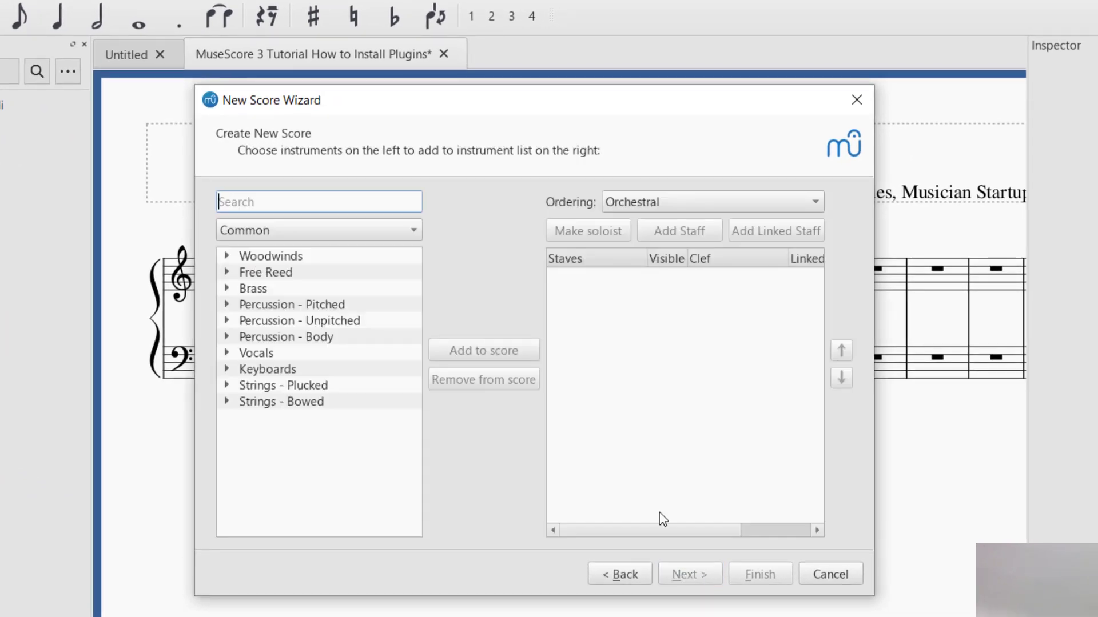
click(227, 289)
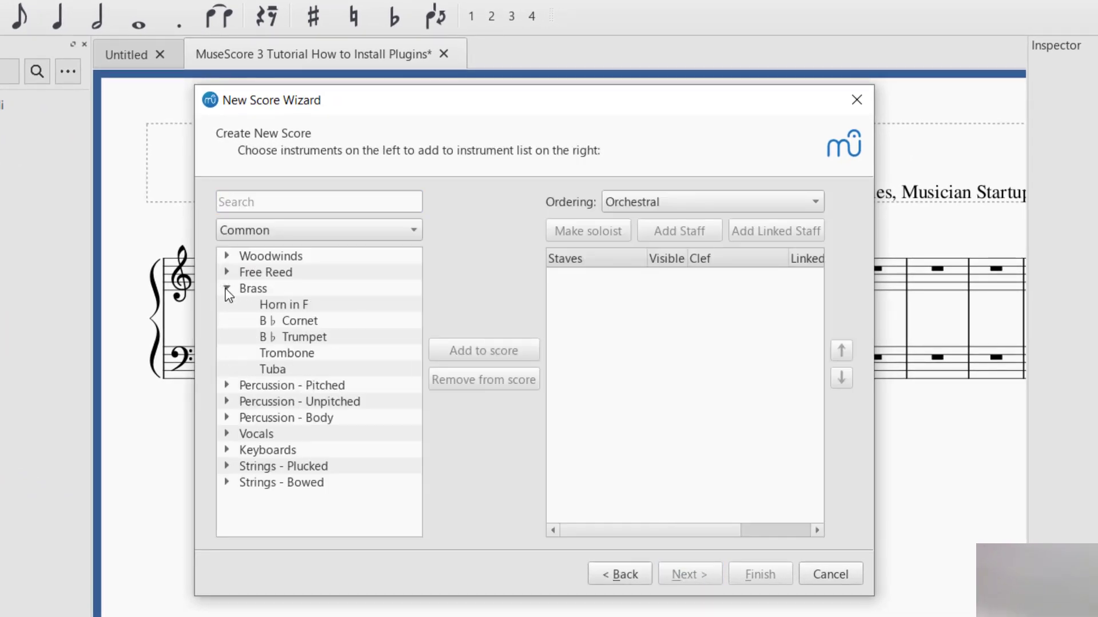
click(298, 337)
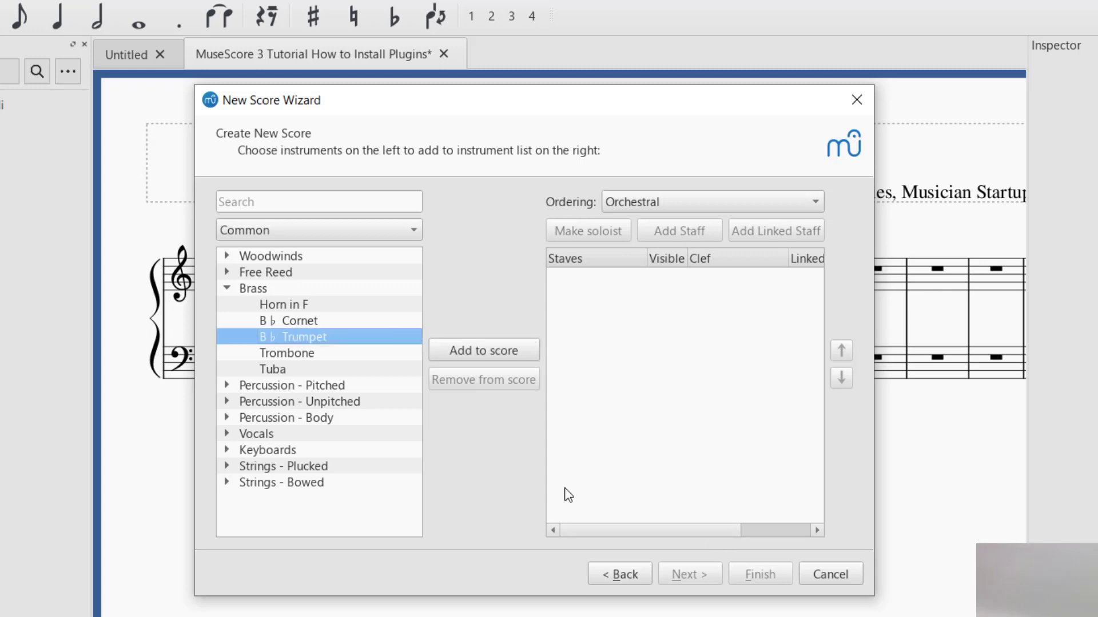
click(503, 354)
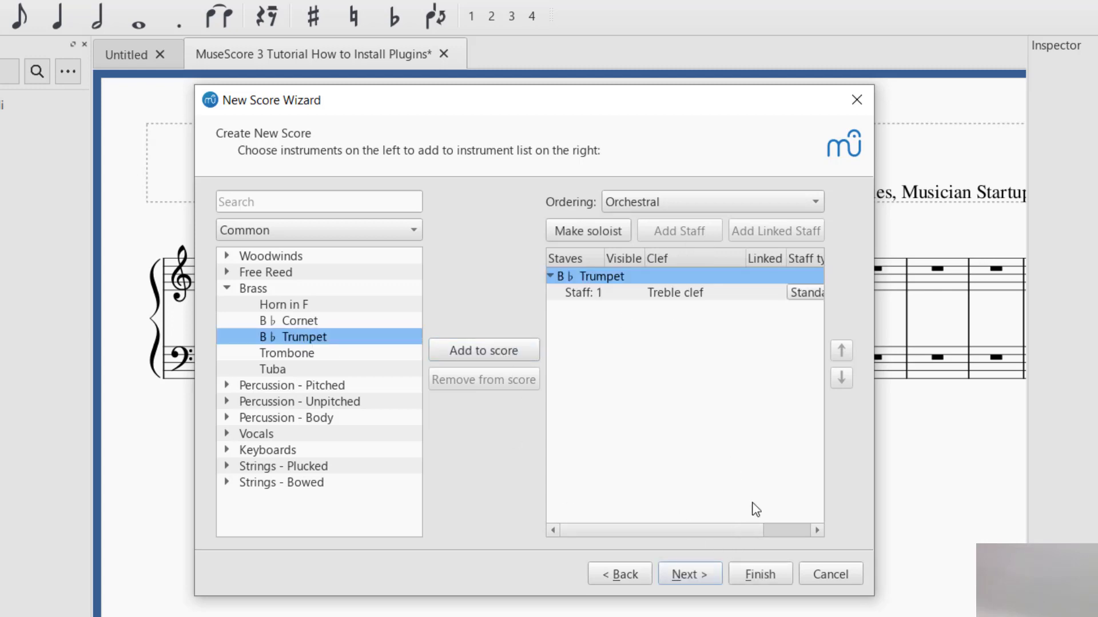
click(709, 579)
click(756, 575)
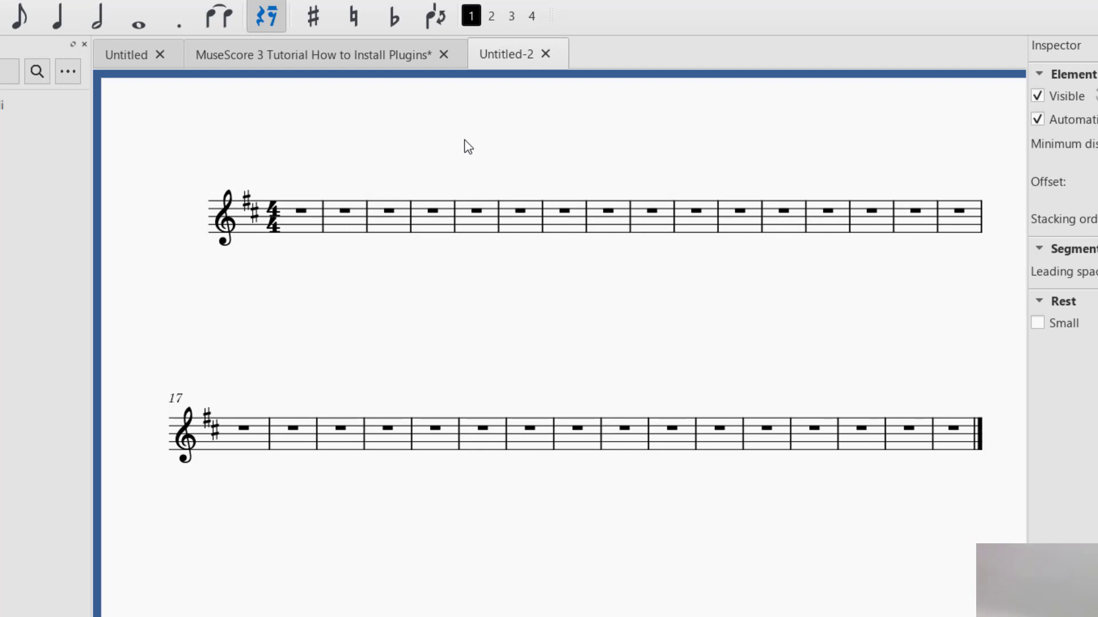
Enter the quarter notes D, E, F#, G and A in sequence from the first measure of the trumpet staff.
click(57, 17)
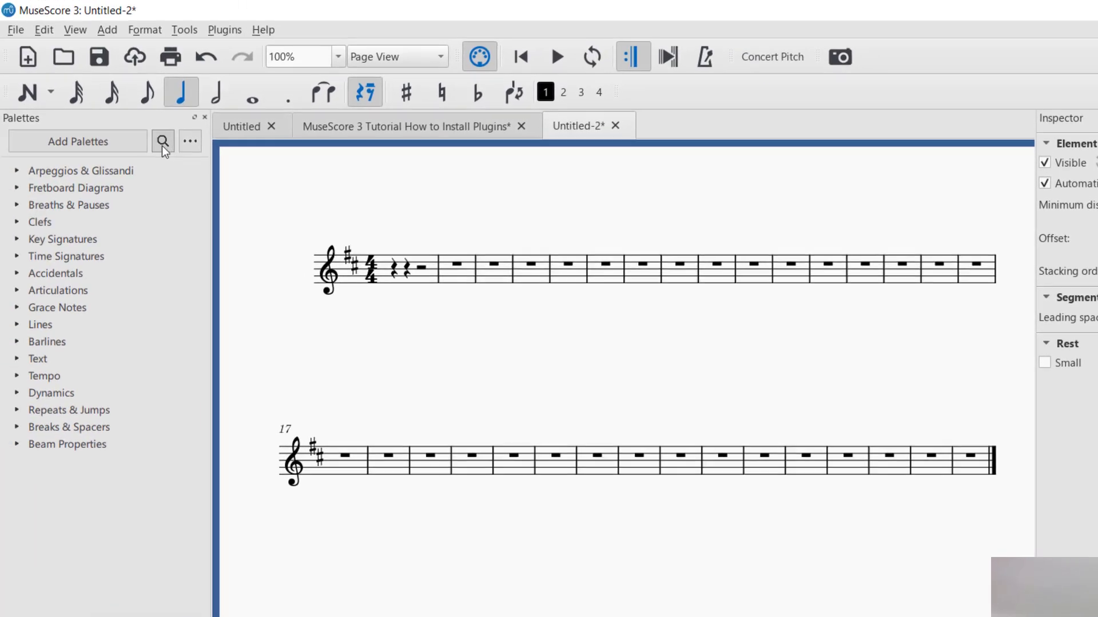
key(n)
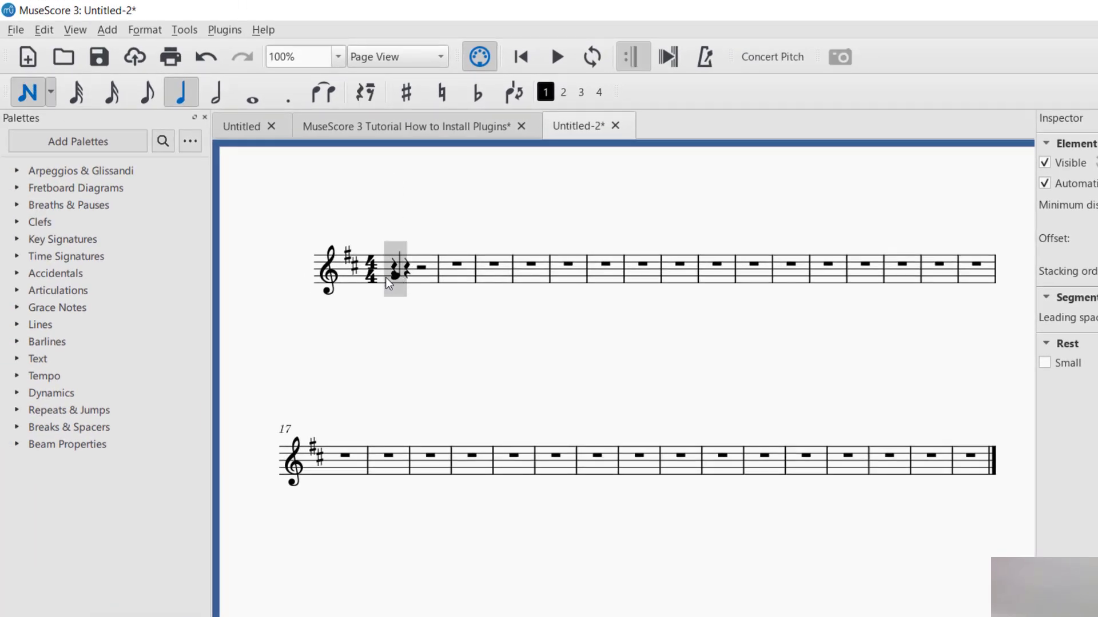
click(384, 286)
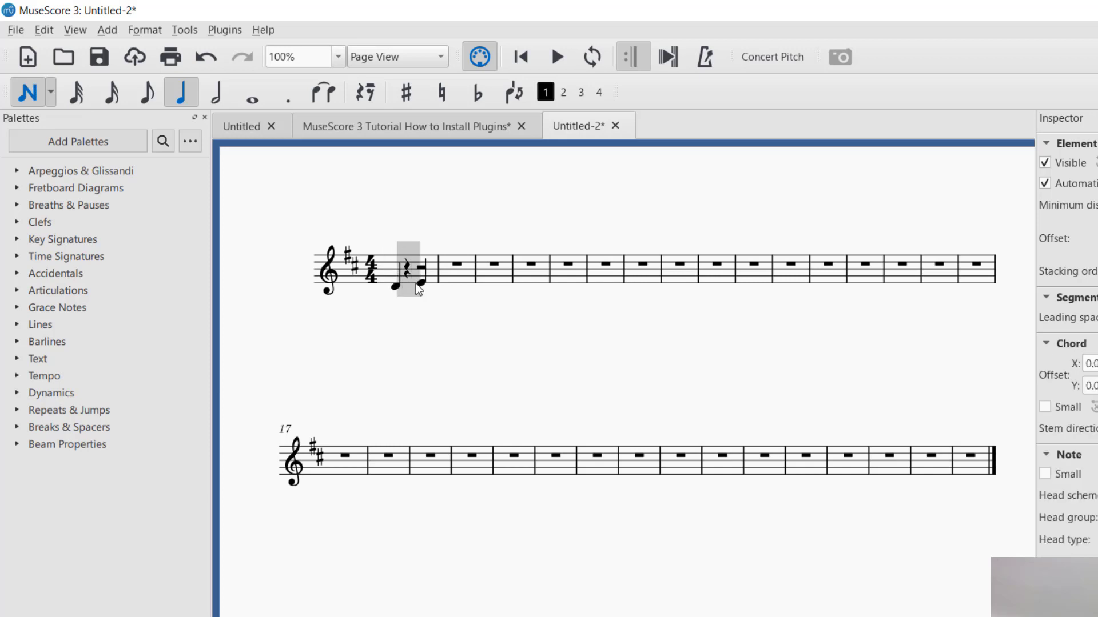
click(408, 282)
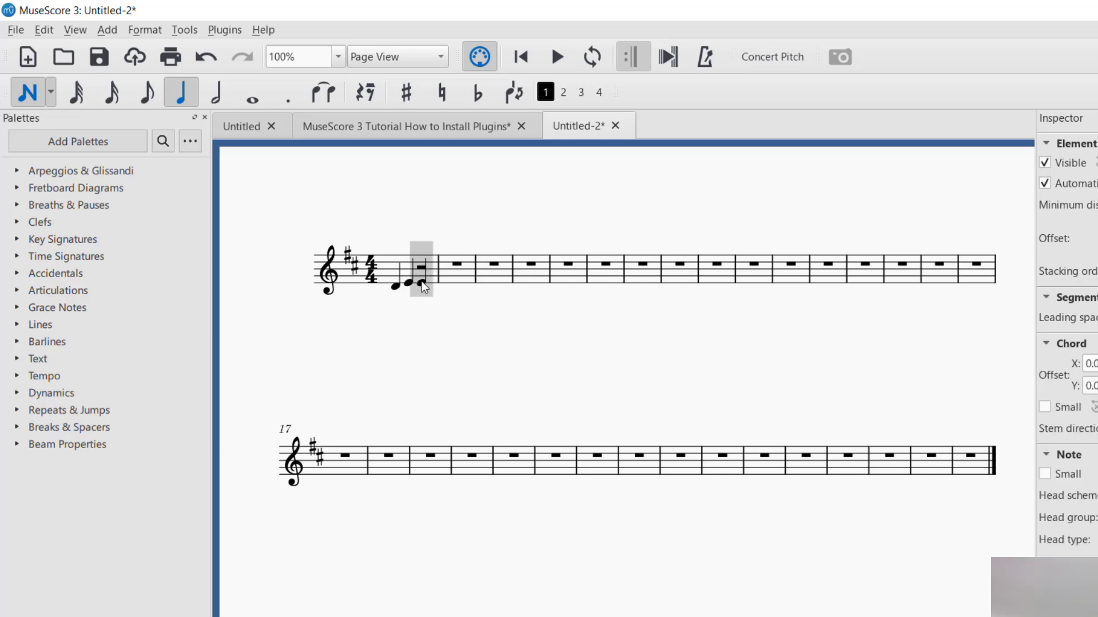
click(421, 280)
click(436, 276)
click(465, 277)
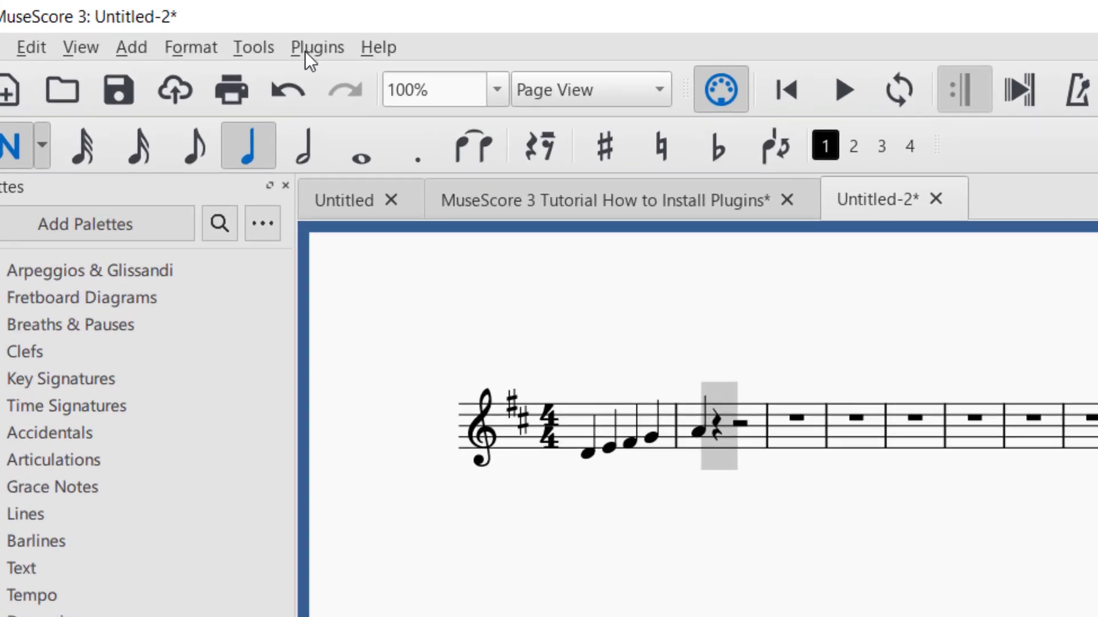
Review the enabled plugins in Plugin Manager and run the Trumpet Fingering plugin on the score.
click(225, 30)
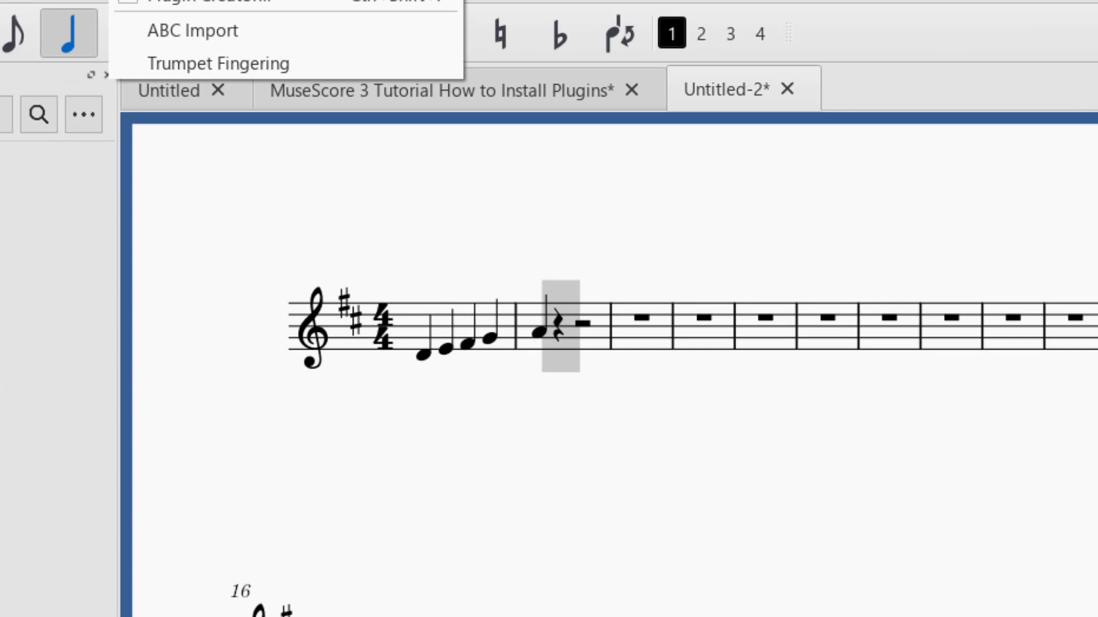
click(349, 81)
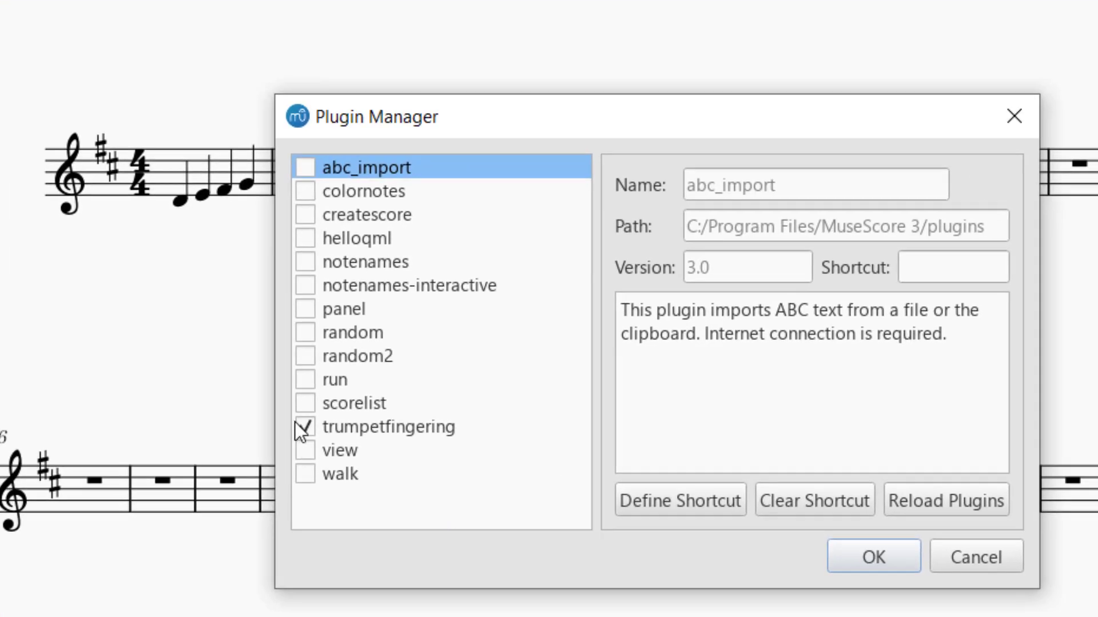
click(915, 561)
click(206, 50)
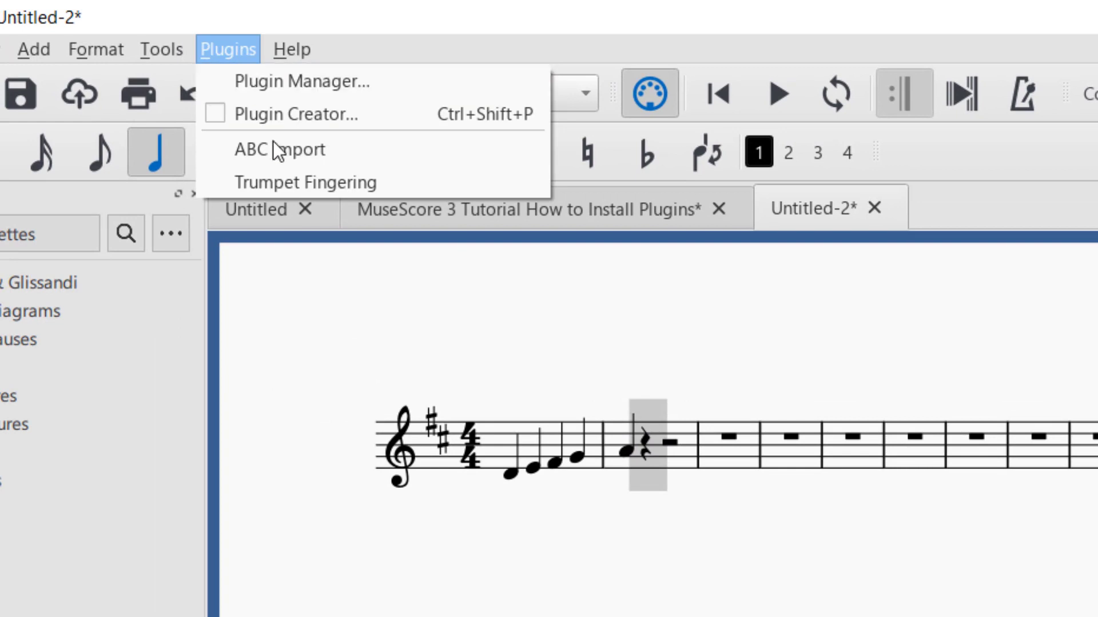
click(348, 182)
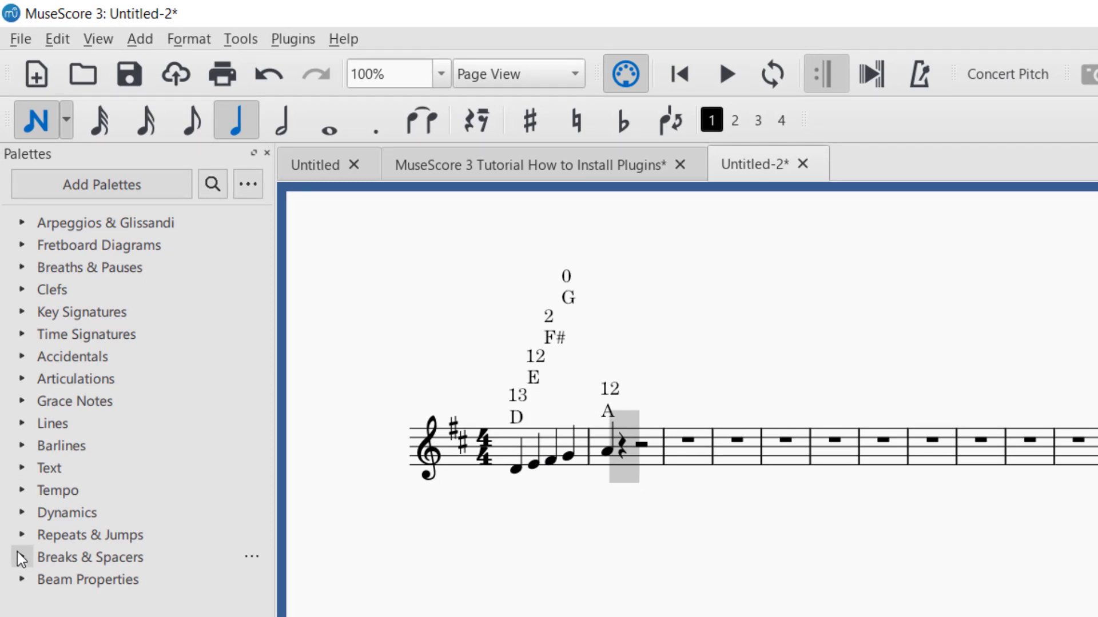
Add a system break from Breaks & Spacers to the fourth measure of the trumpet staff.
click(17, 552)
drag(36, 586, 744, 468)
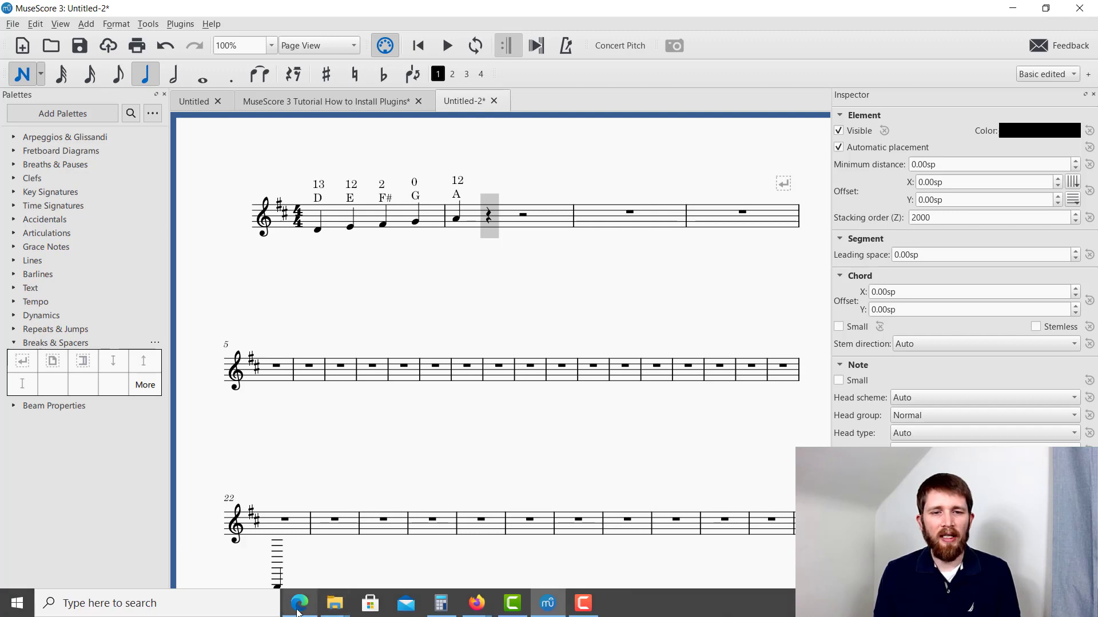
Switch to the browser, return to the MuseScore Plugins list and browse the plugins compatible with API 3.x.
click(299, 603)
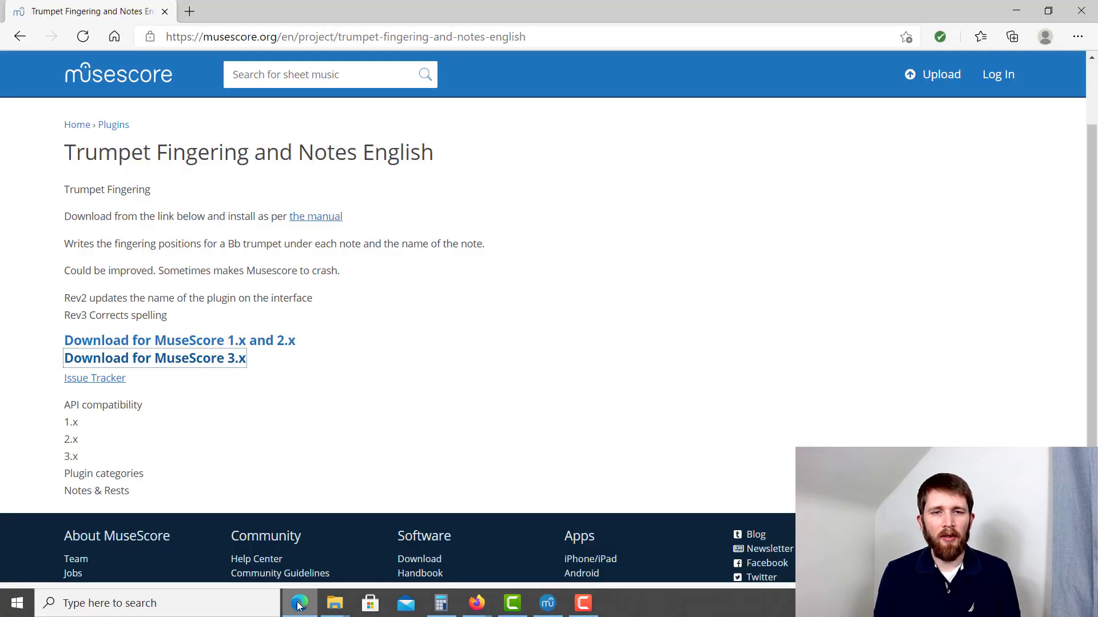
click(20, 36)
scroll(266, 288, up, 4)
scroll(266, 288, up, 5)
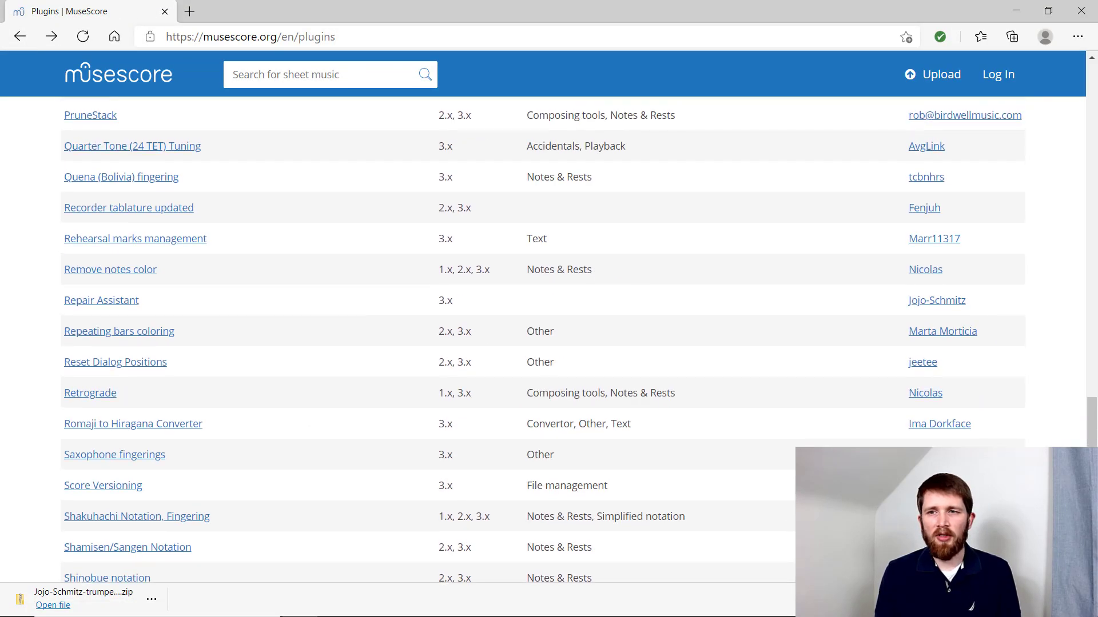
drag(1090, 402, 1089, 63)
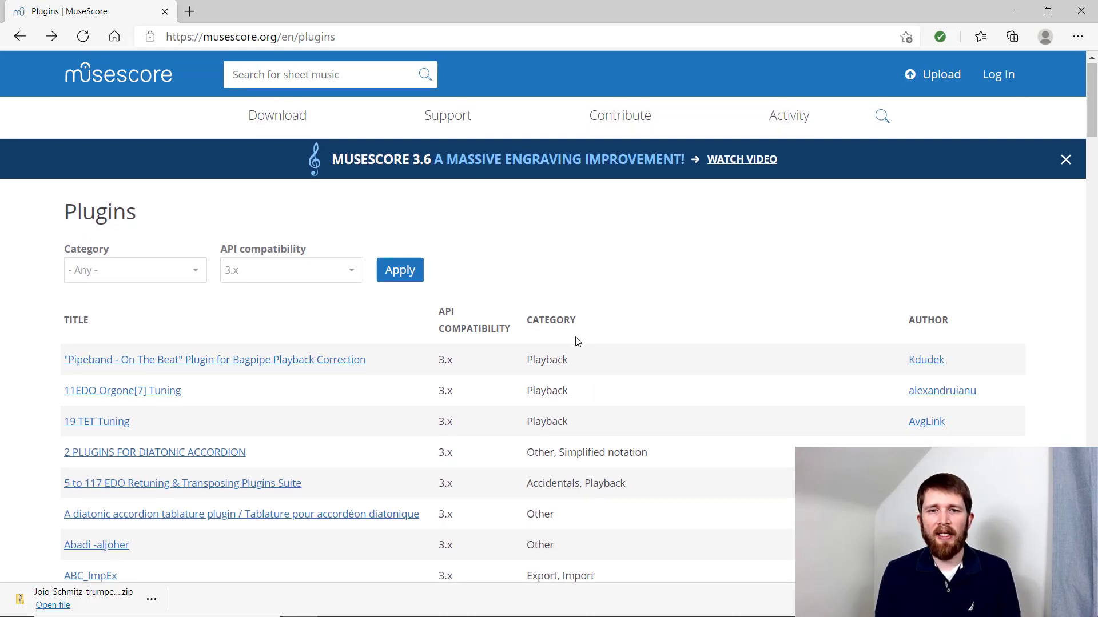
scroll(770, 272, down, 2)
drag(1092, 114, 1092, 130)
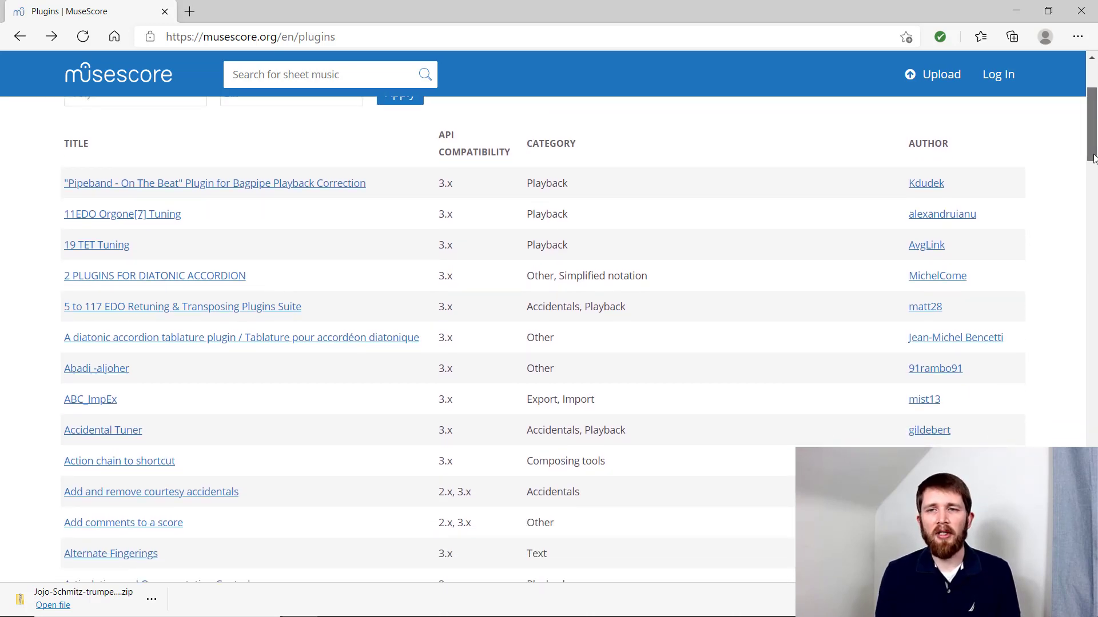
drag(1093, 159, 1094, 163)
scroll(503, 269, up, 3)
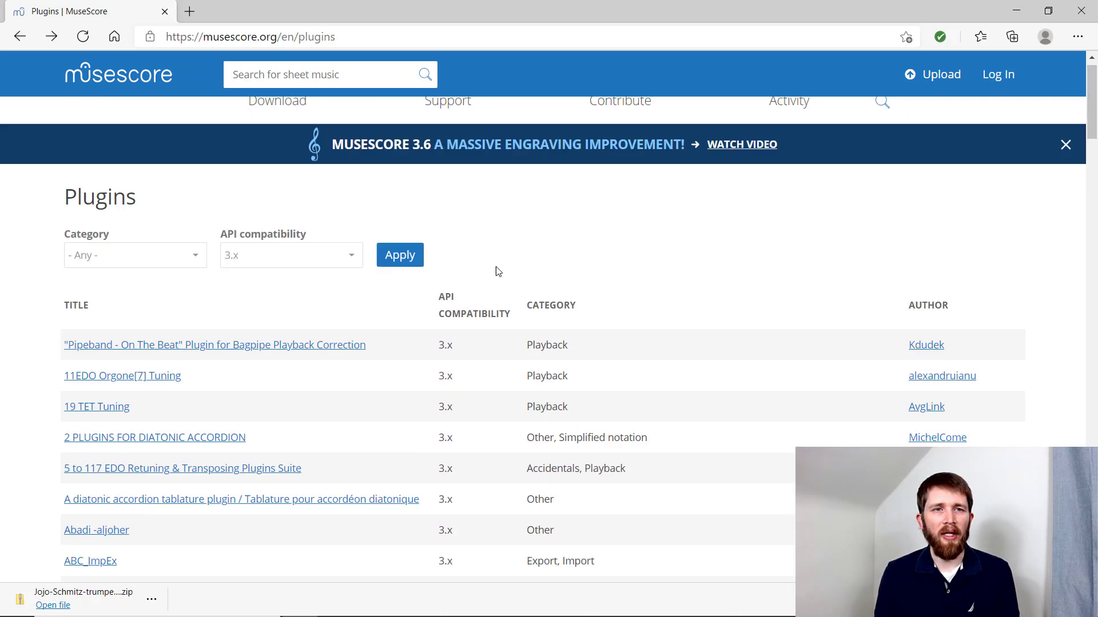
scroll(257, 304, down, 2)
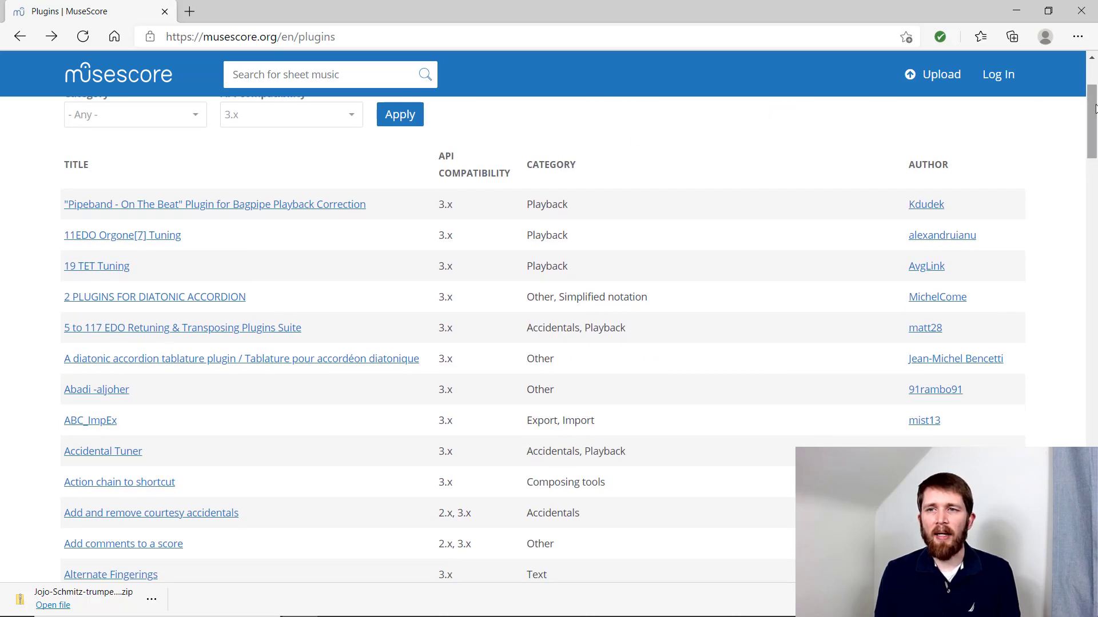